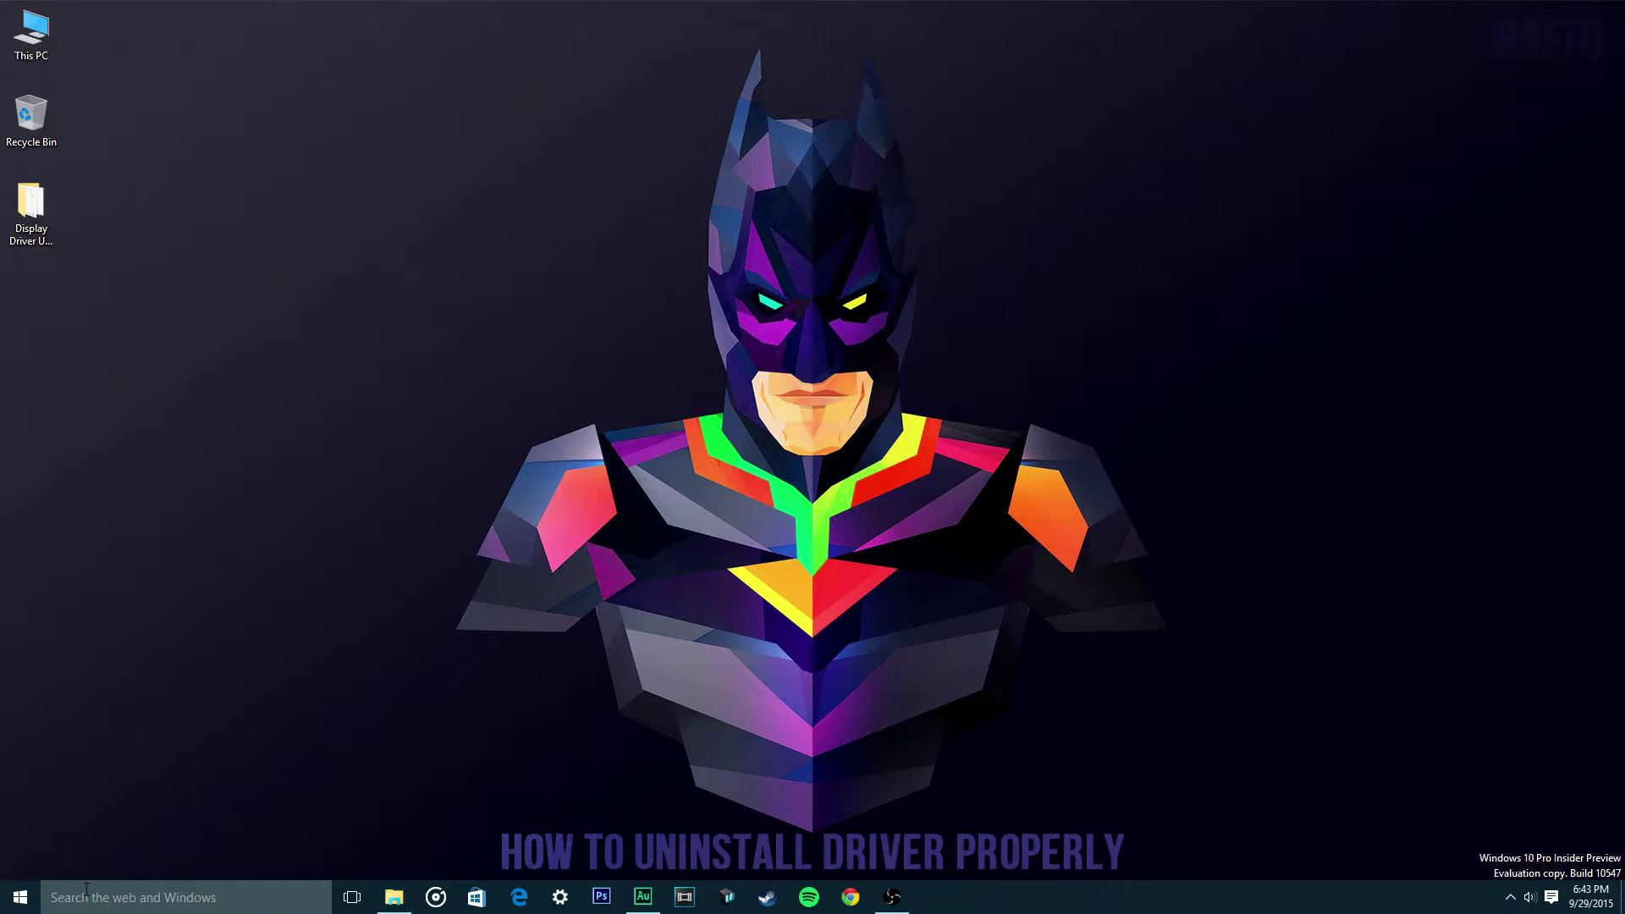
Step: From Control Panel's uninstall list, select AMD Catalyst Install Manager and choose Change
click(86, 891)
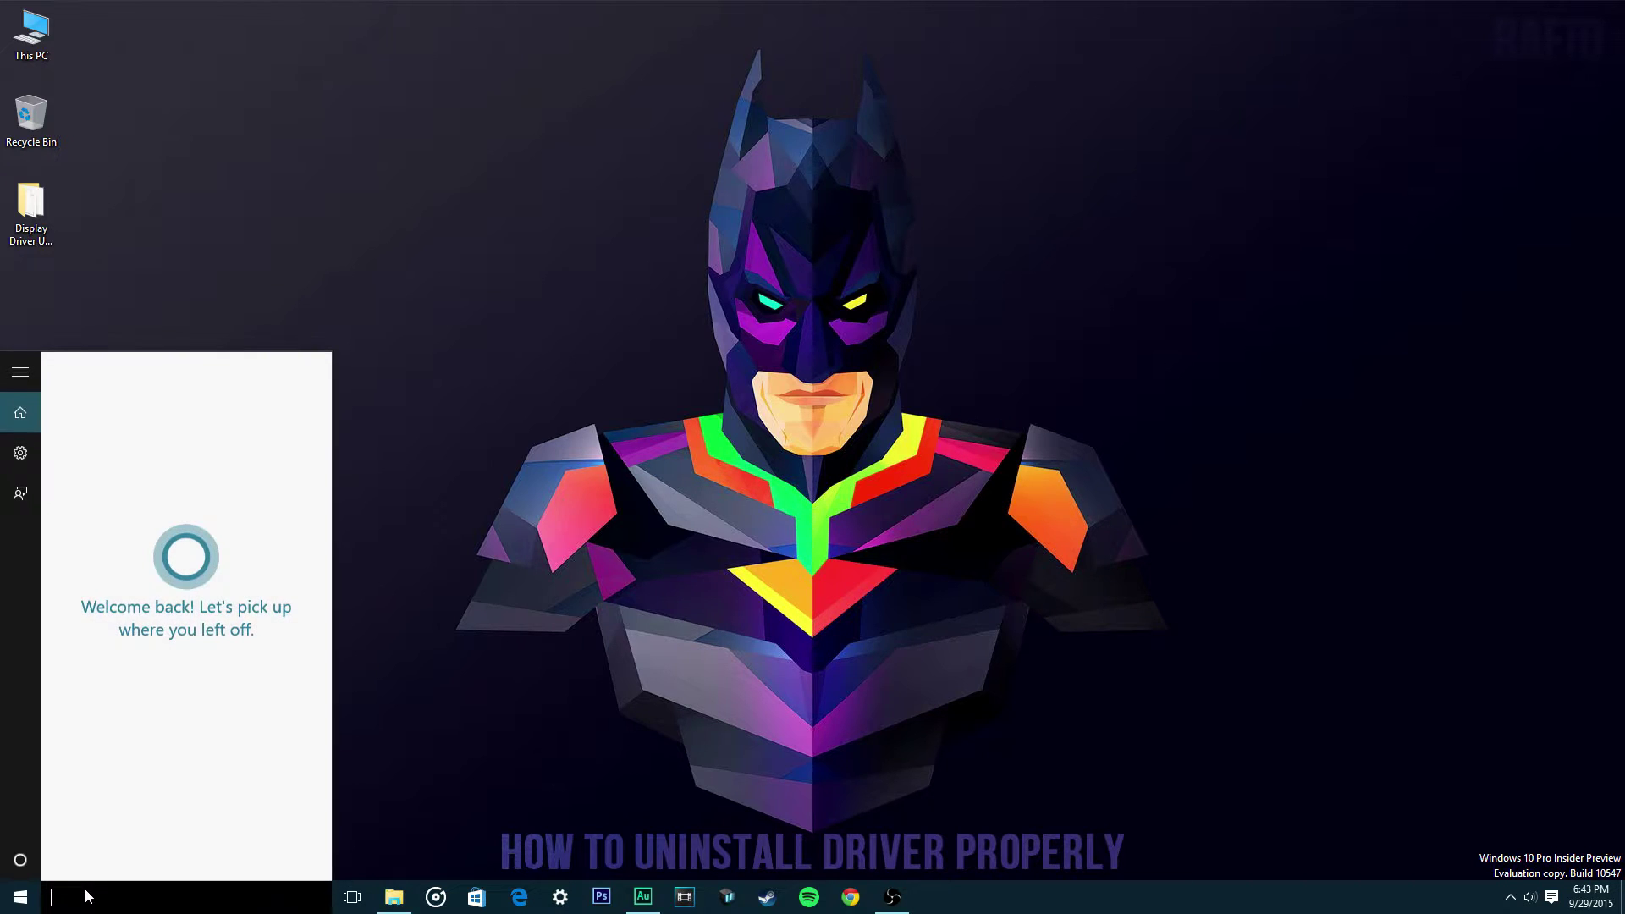
text(c)
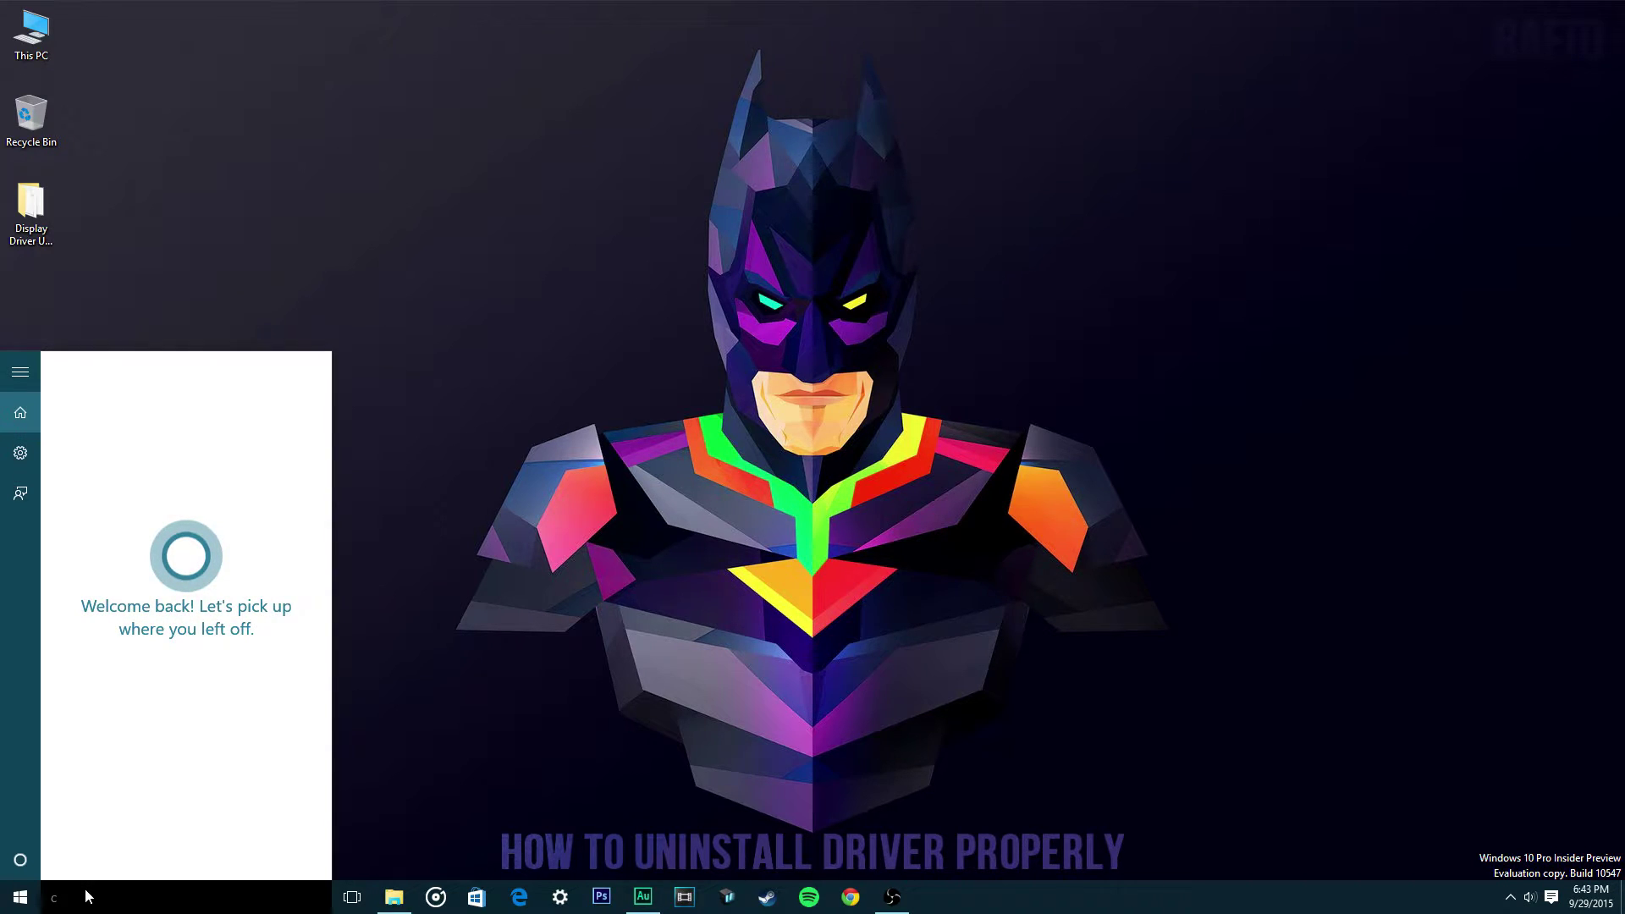
key(Return)
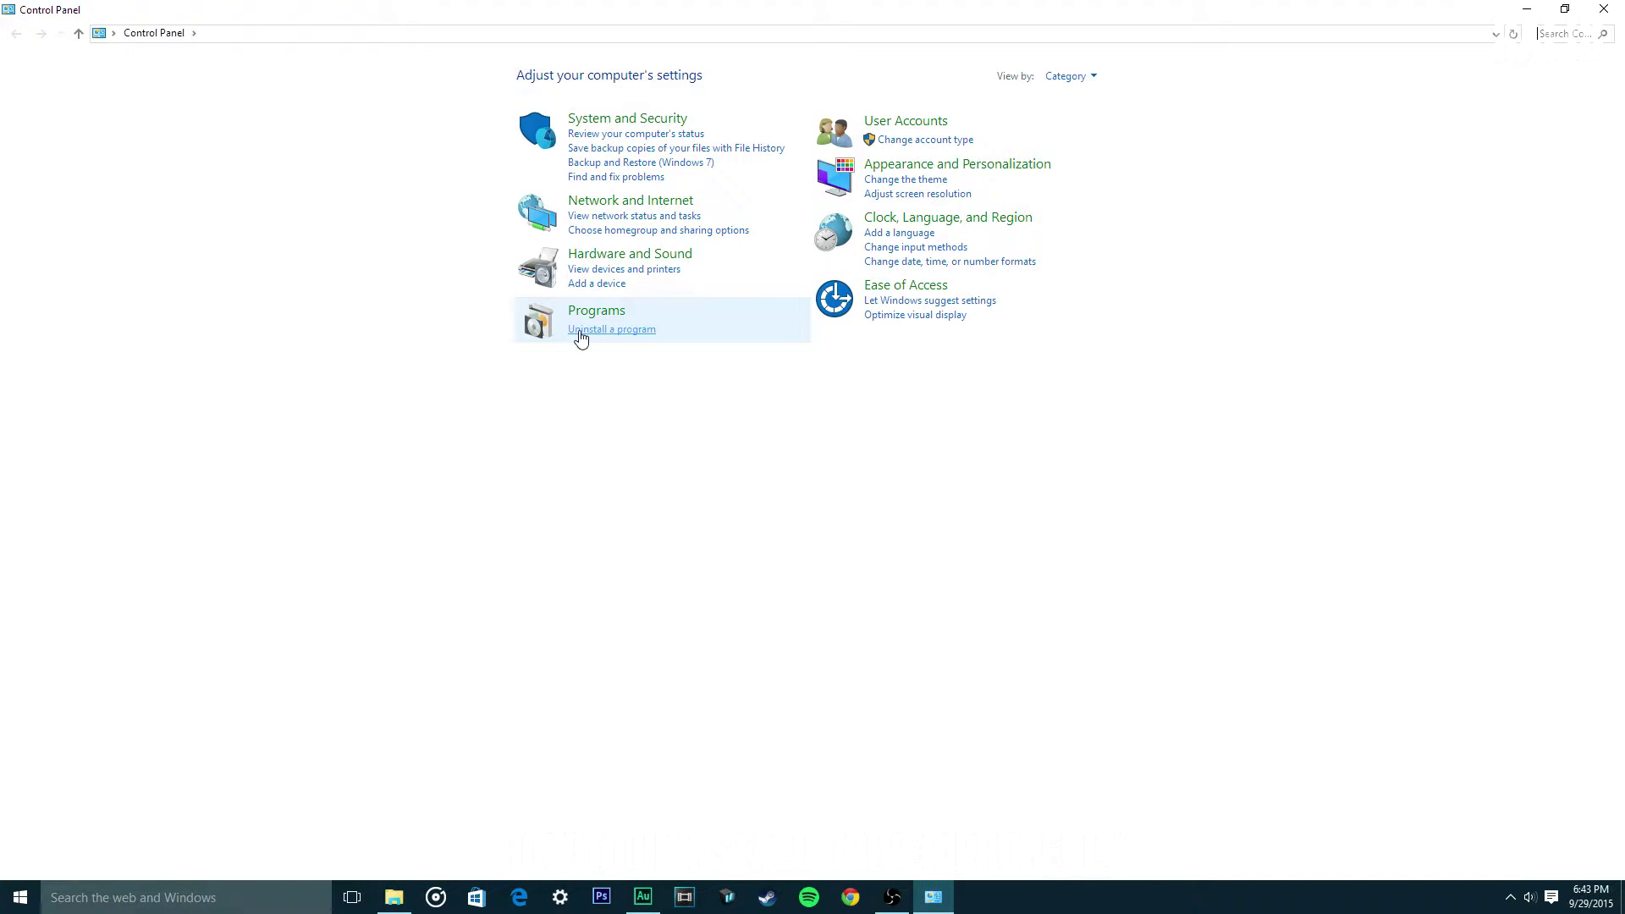
click(581, 335)
click(1338, 228)
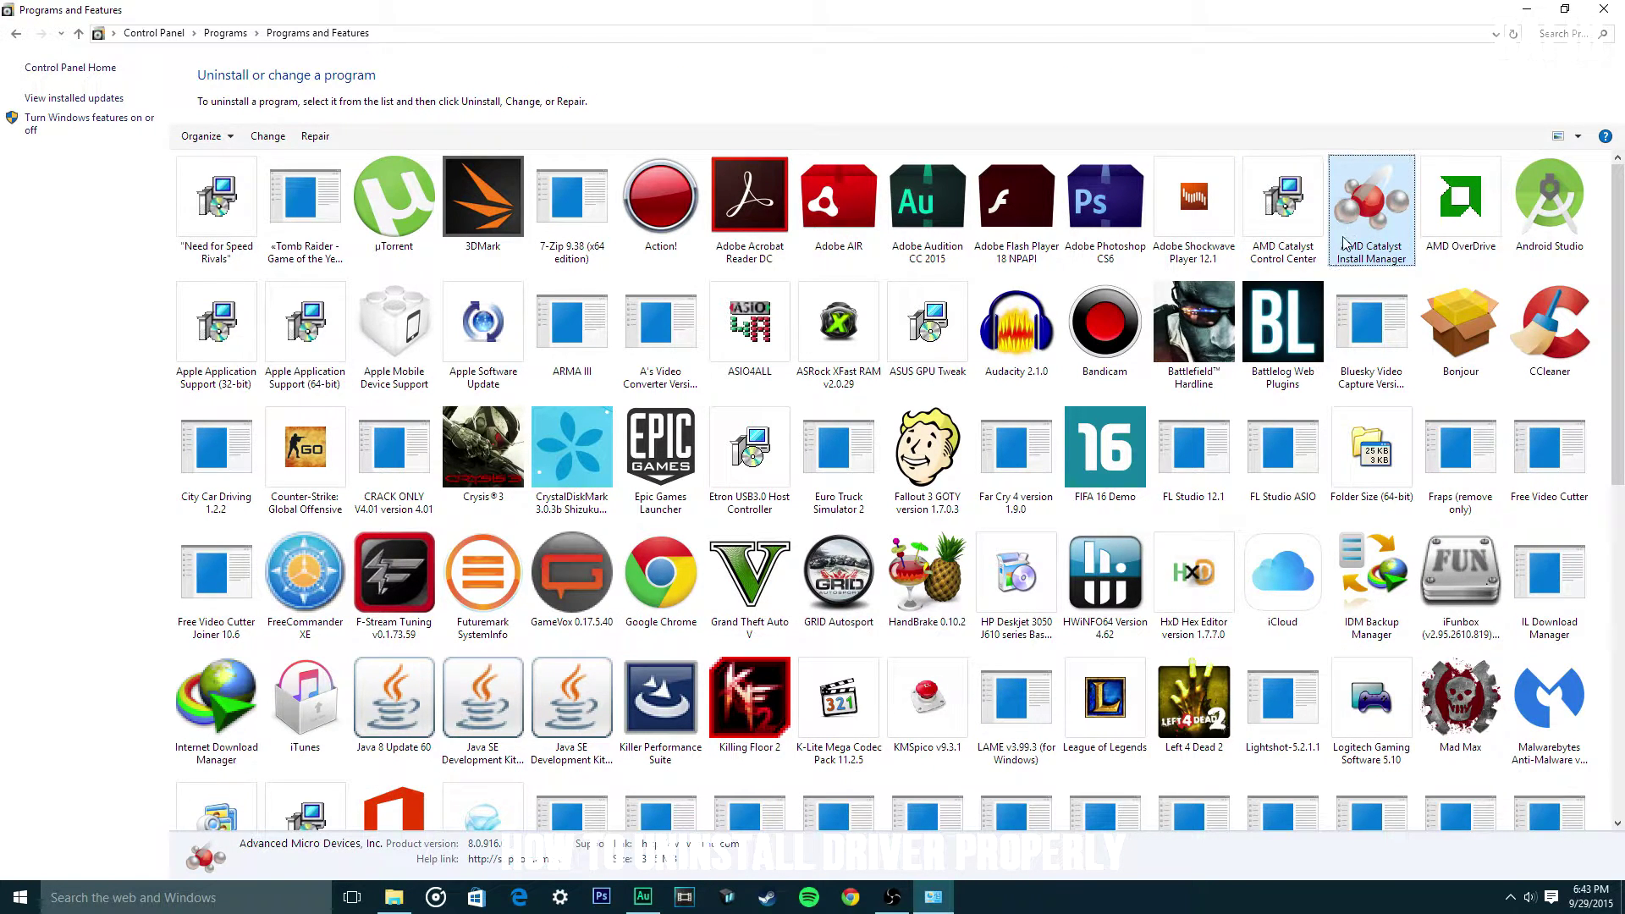
click(268, 137)
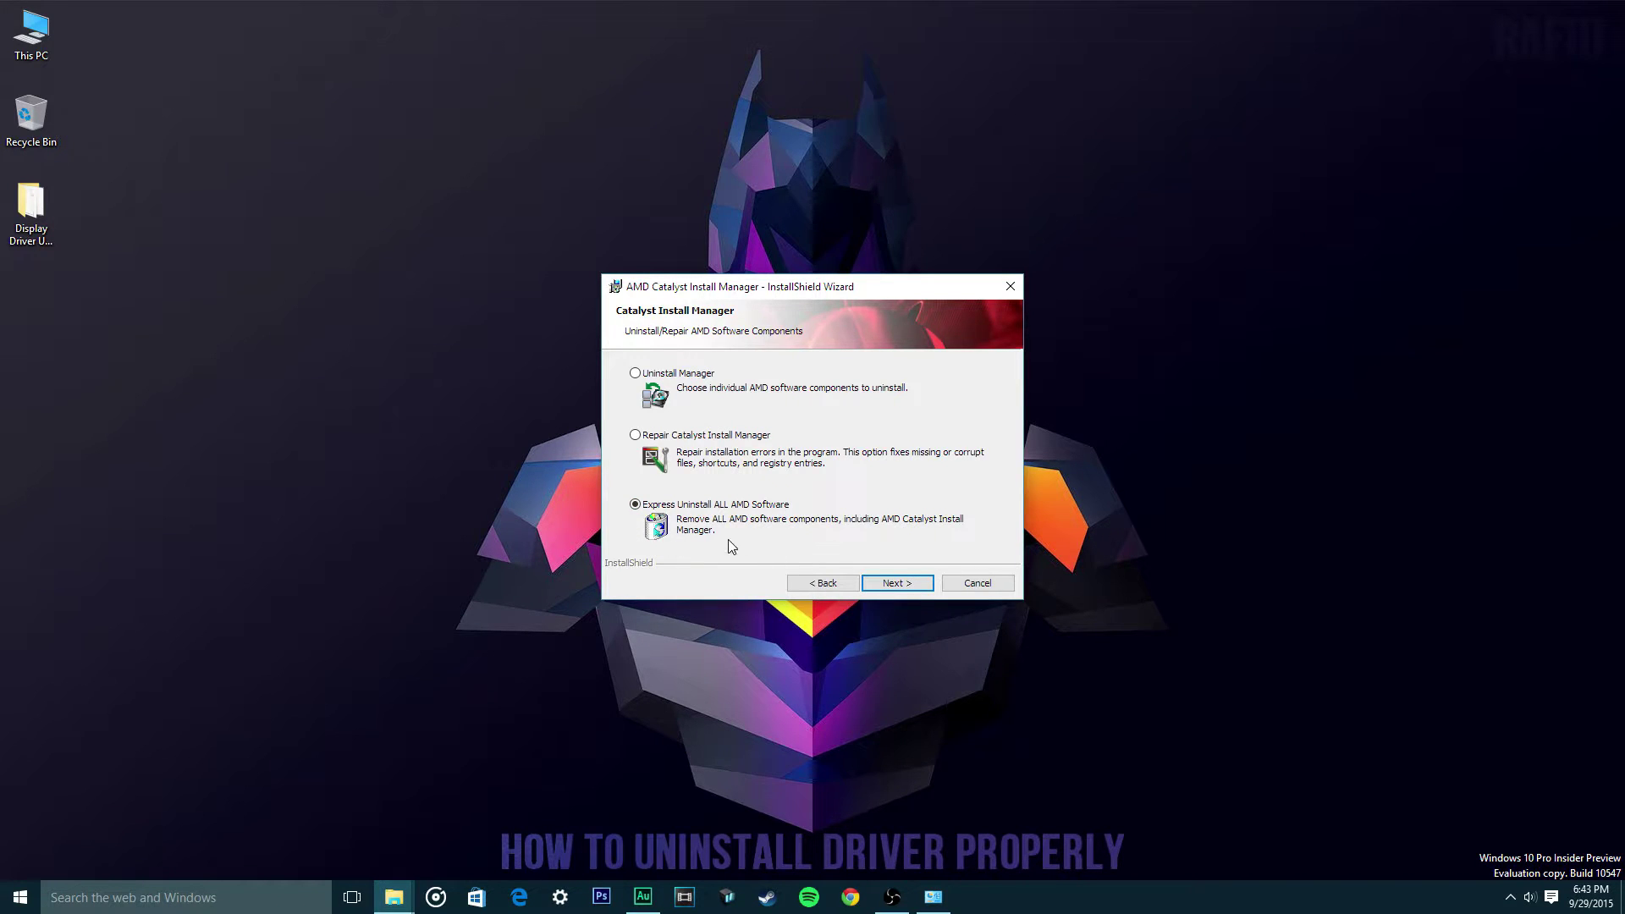
Step: Express-uninstall all versions of the AMD software, finish, and decline the restart
click(881, 584)
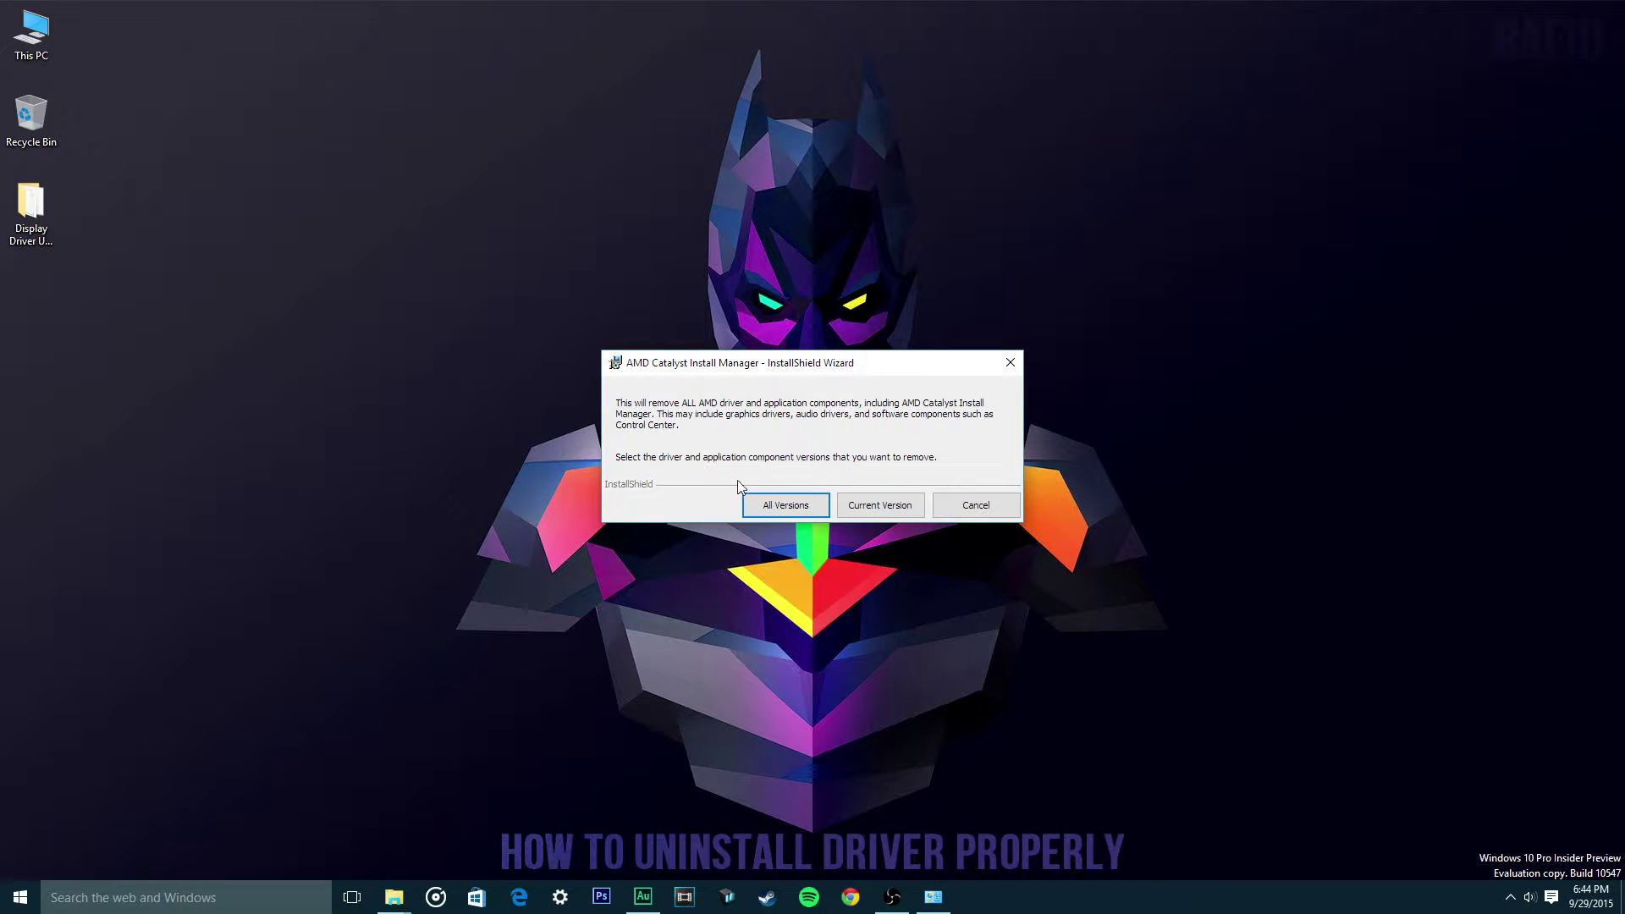
click(764, 511)
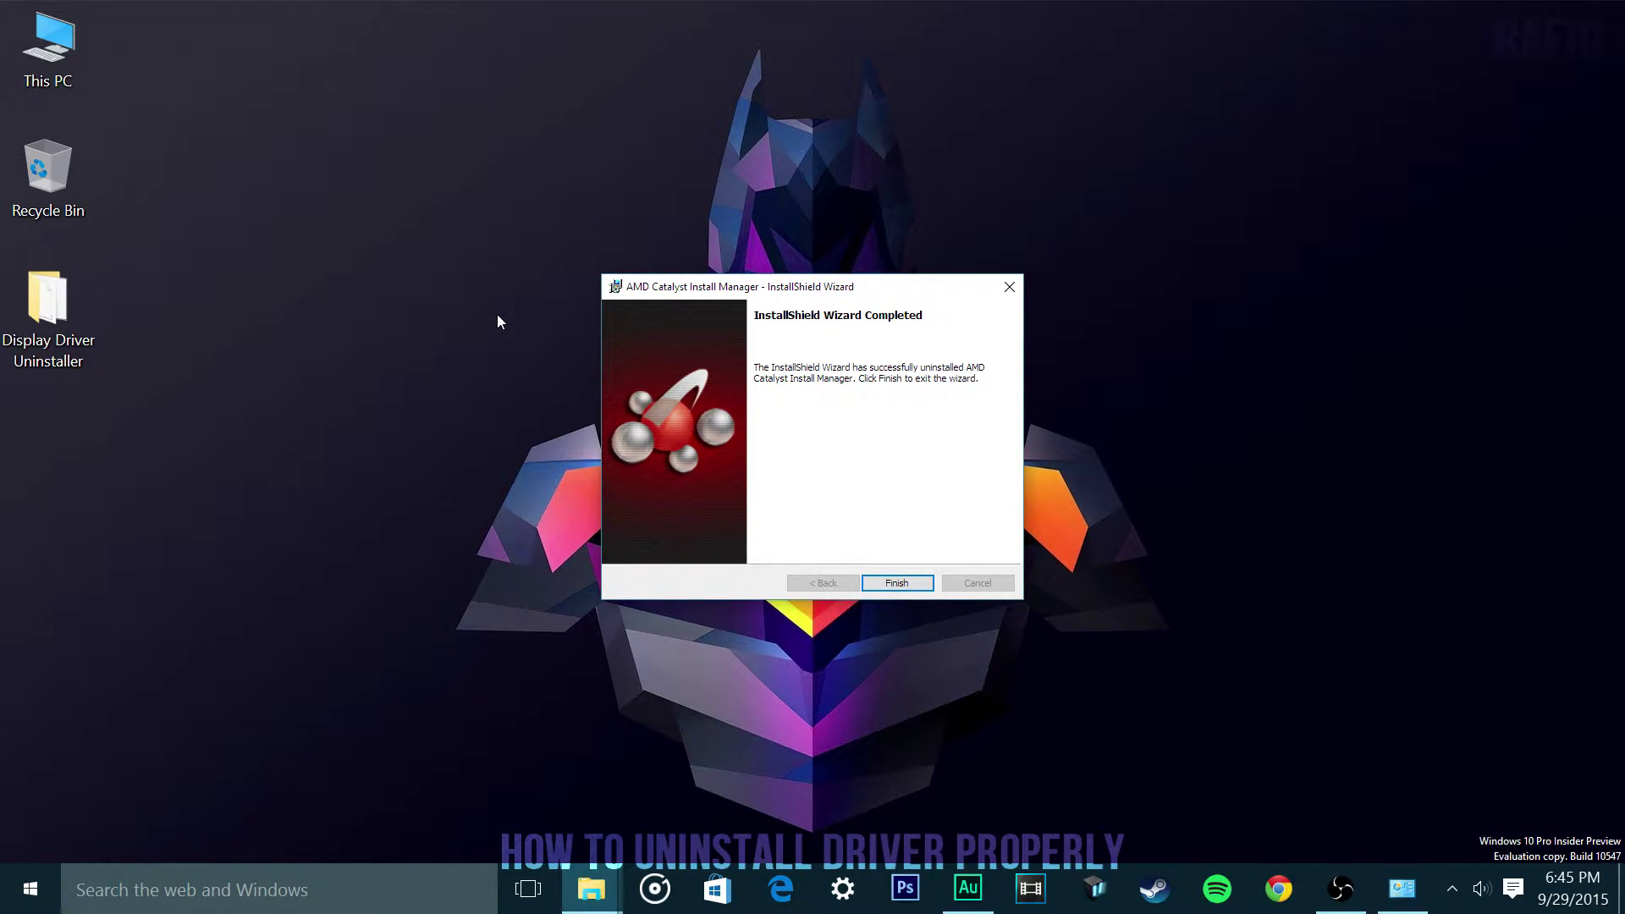
key(Return)
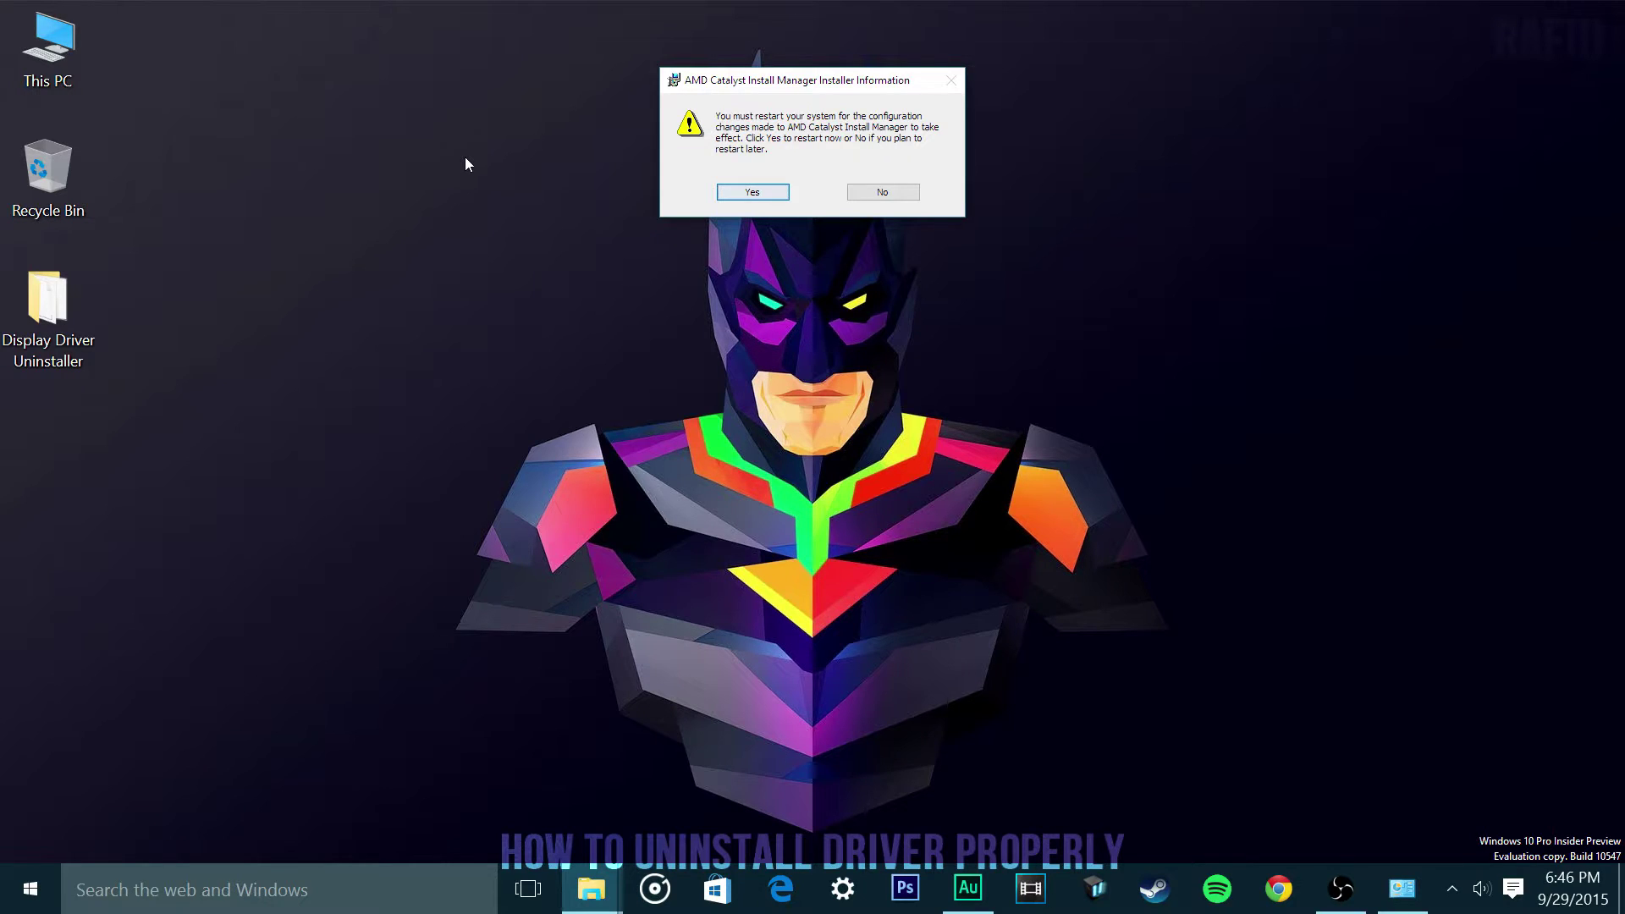
key(Escape)
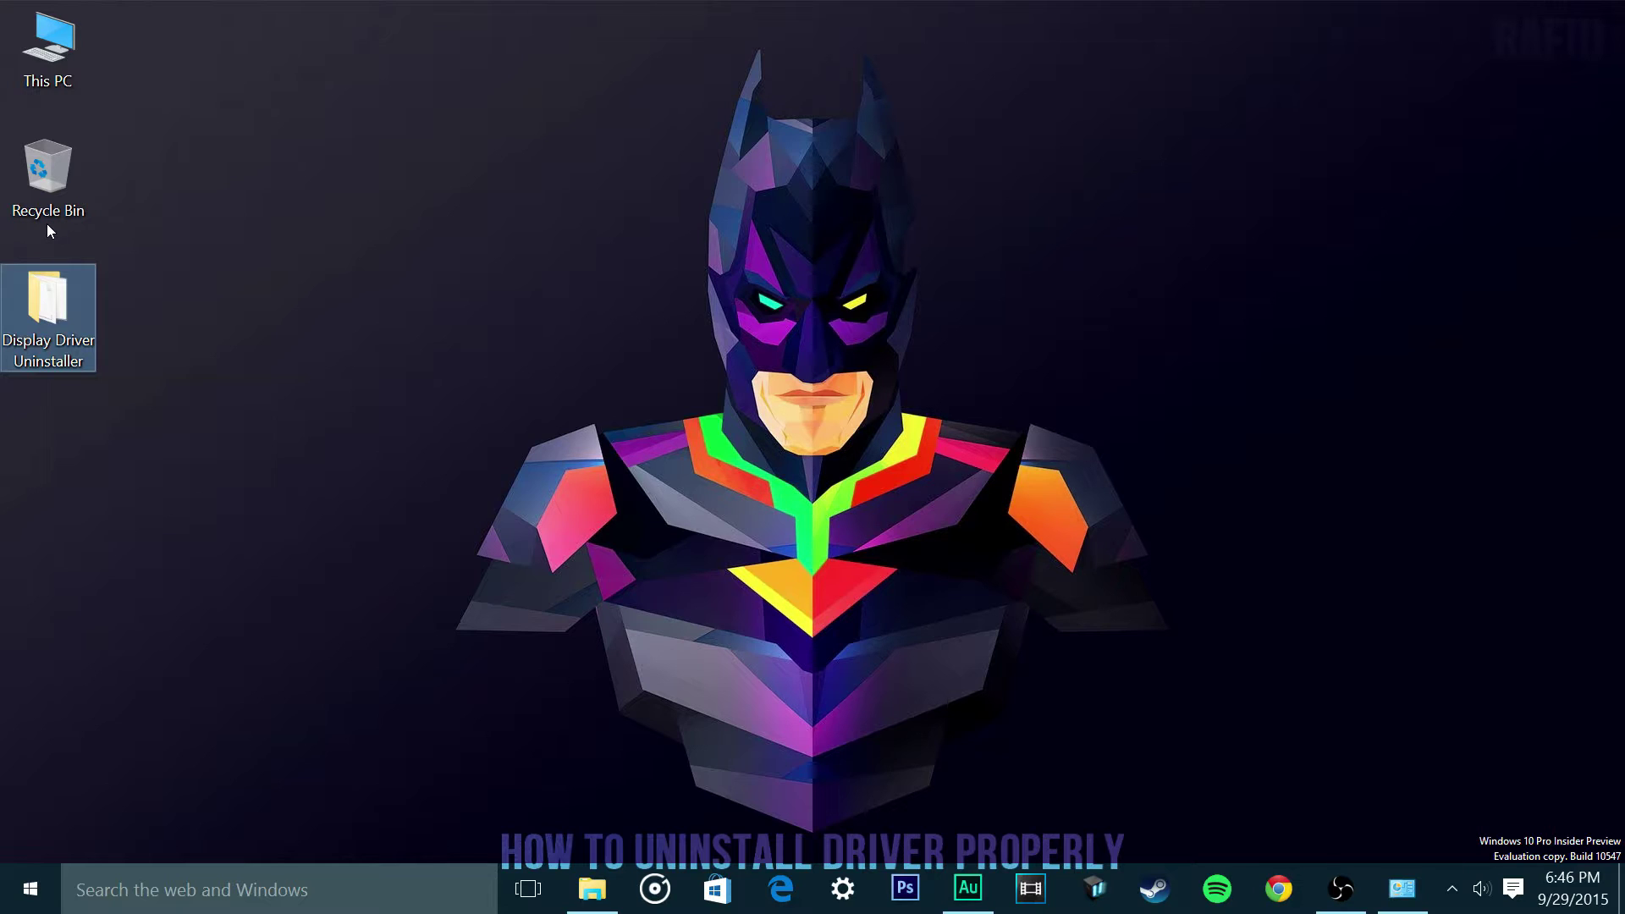
Step: Launch Display Driver Uninstaller.exe from the Display Driver Uninstaller folder
key(Return)
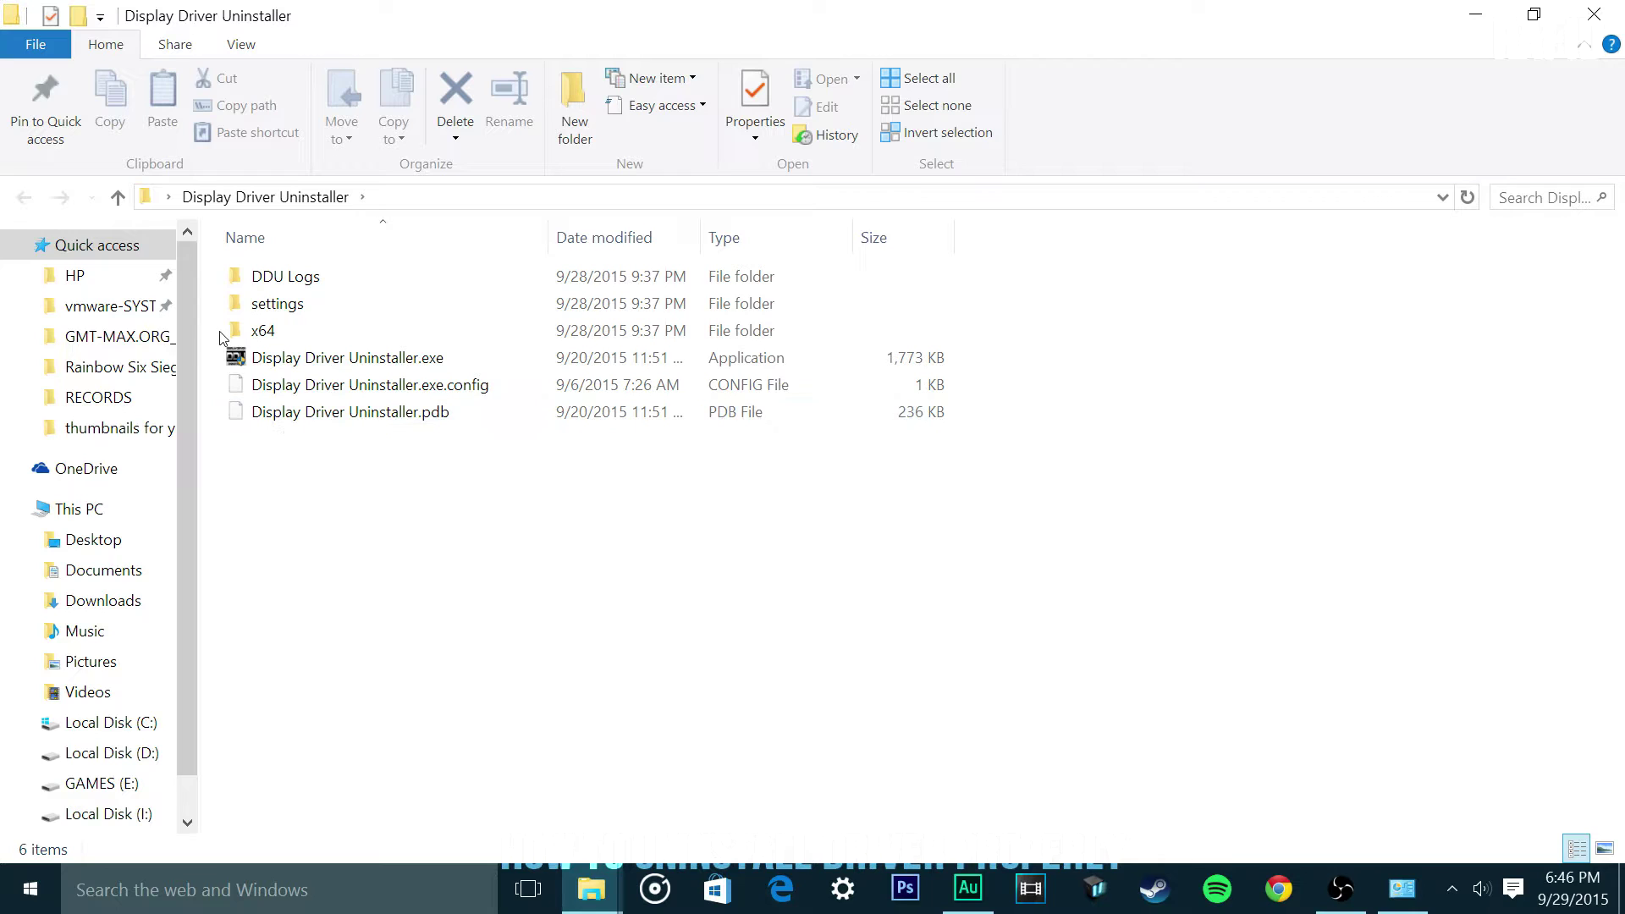
double_click(338, 358)
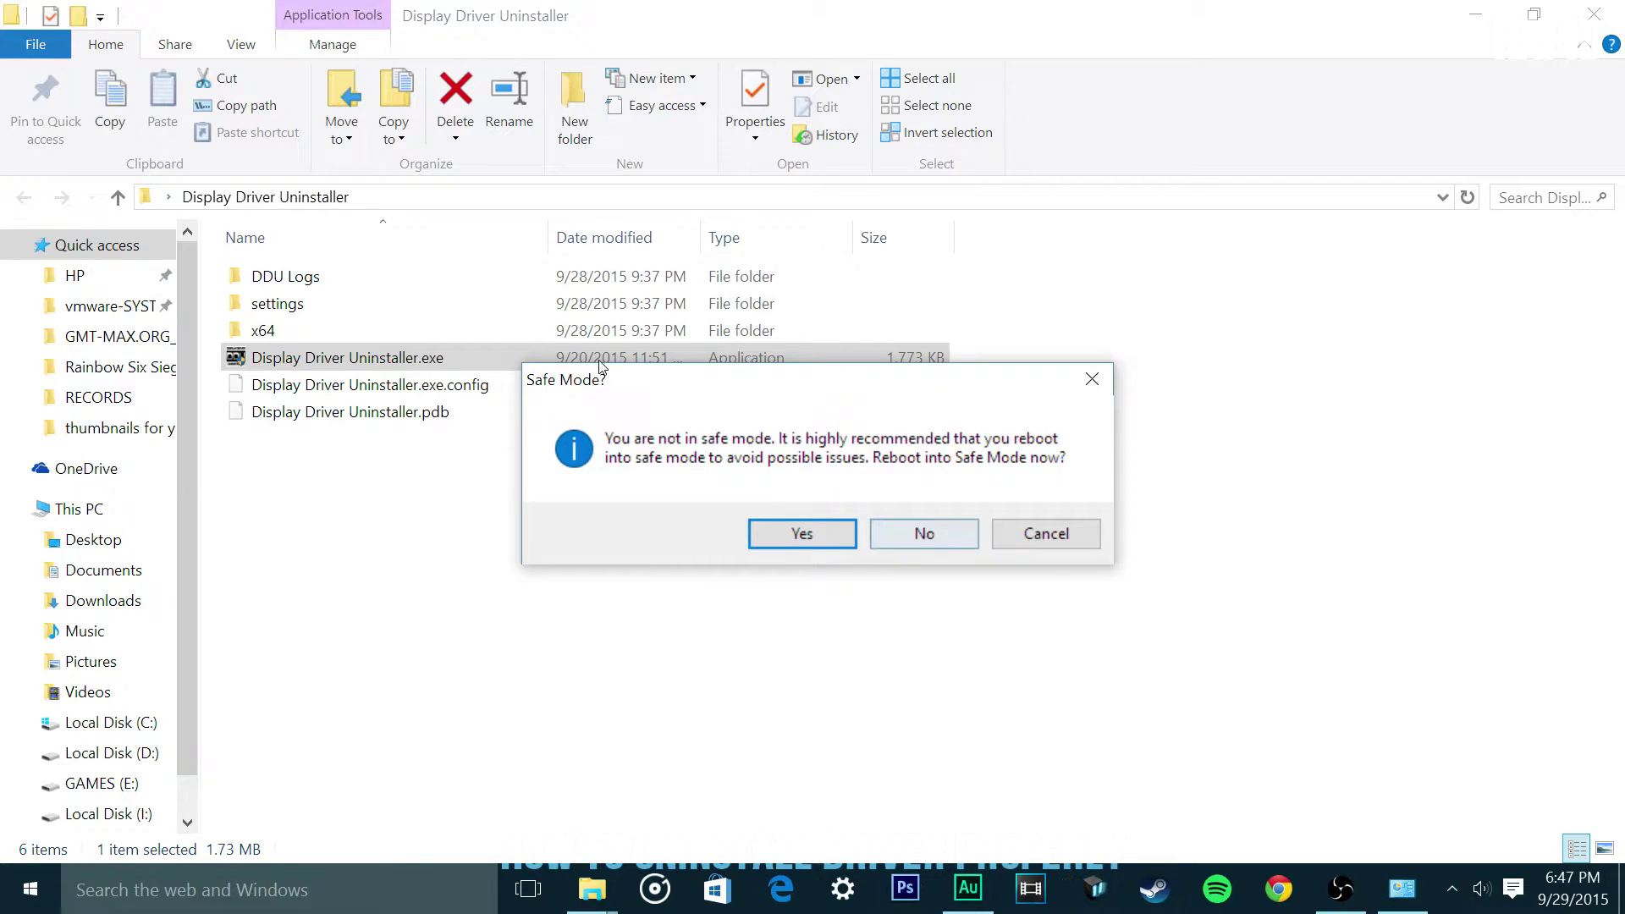
Step: Decline Safe Mode and run Clean and restart for the AMD graphics driver
key(Return)
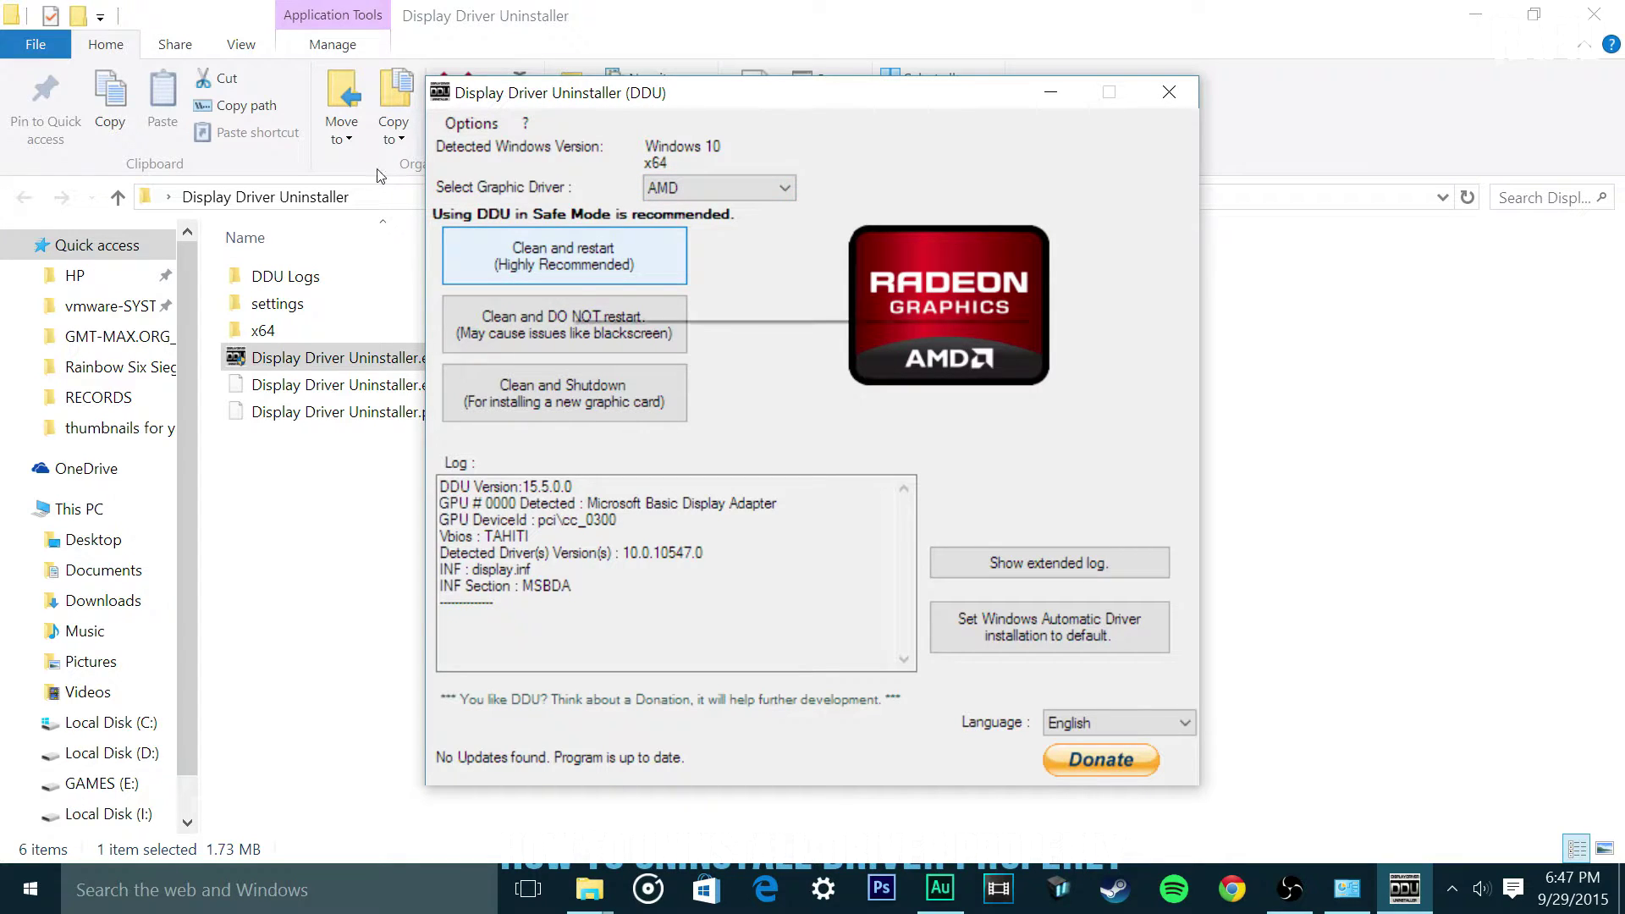
key(Tab)
key(Tab)
key(Tab)
key(Tab)
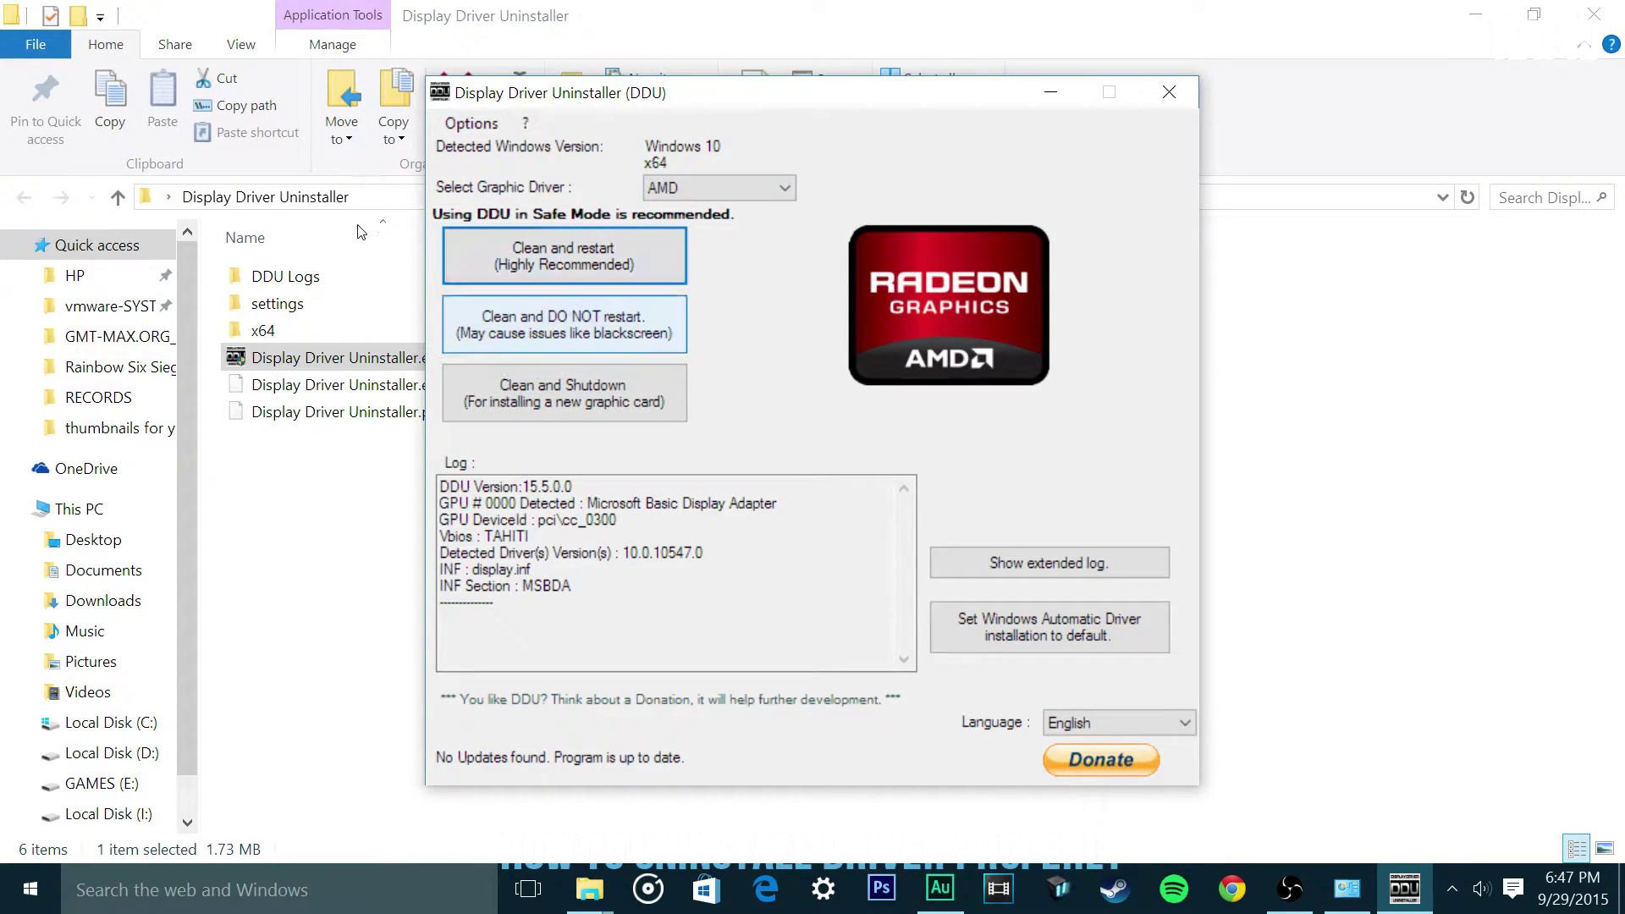
key(Tab)
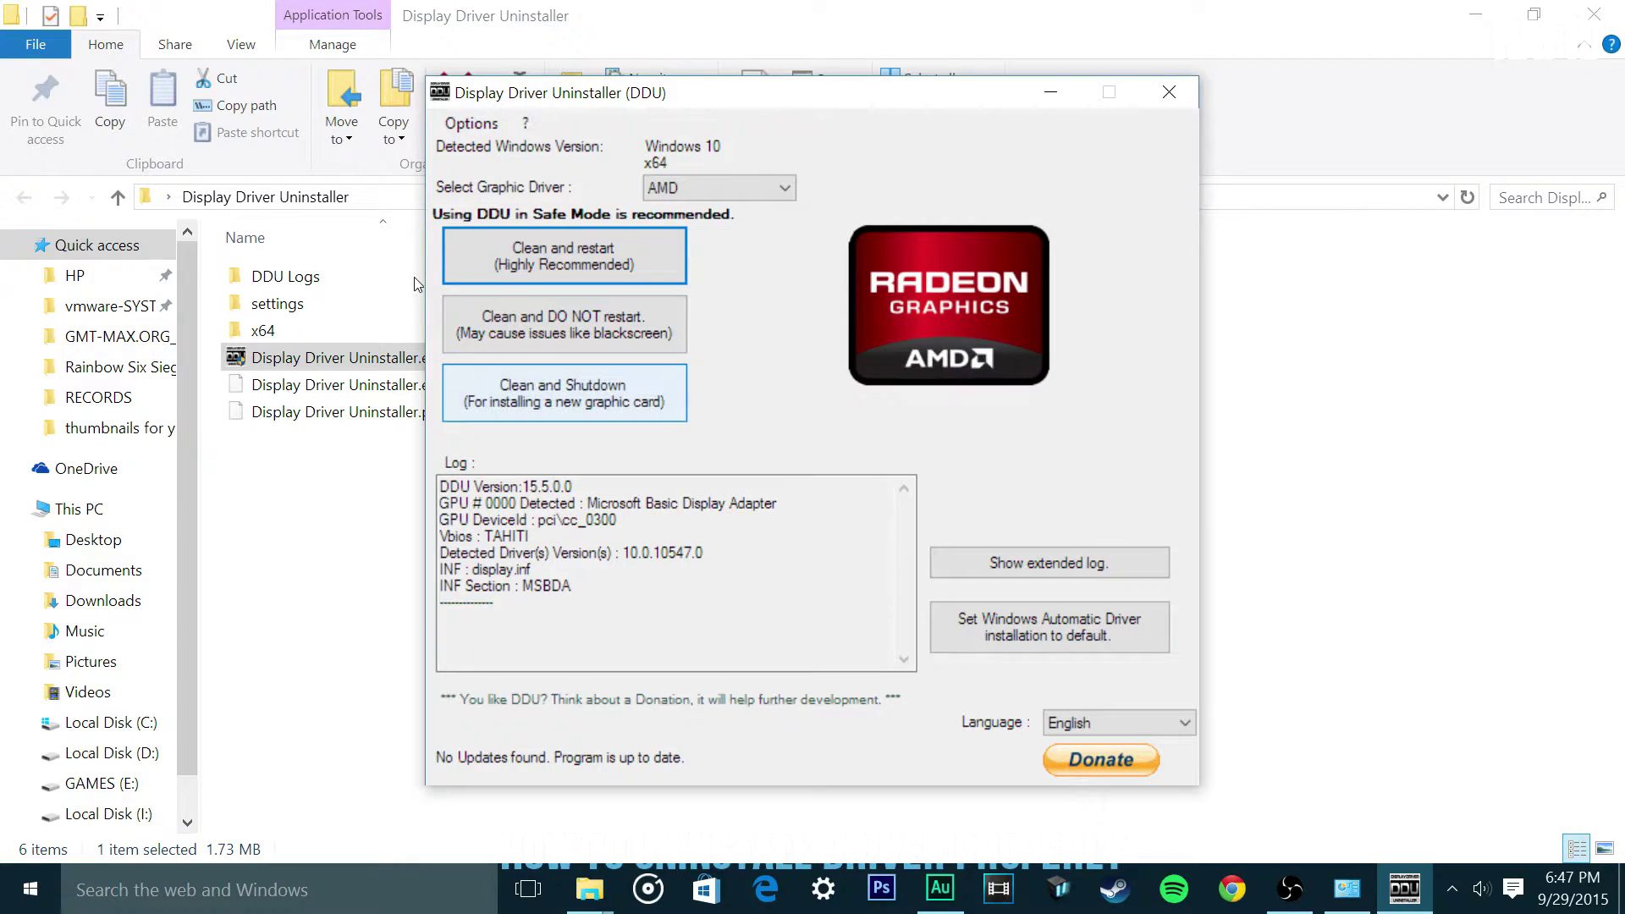
key(Tab)
key(Tab)
key(Tab)
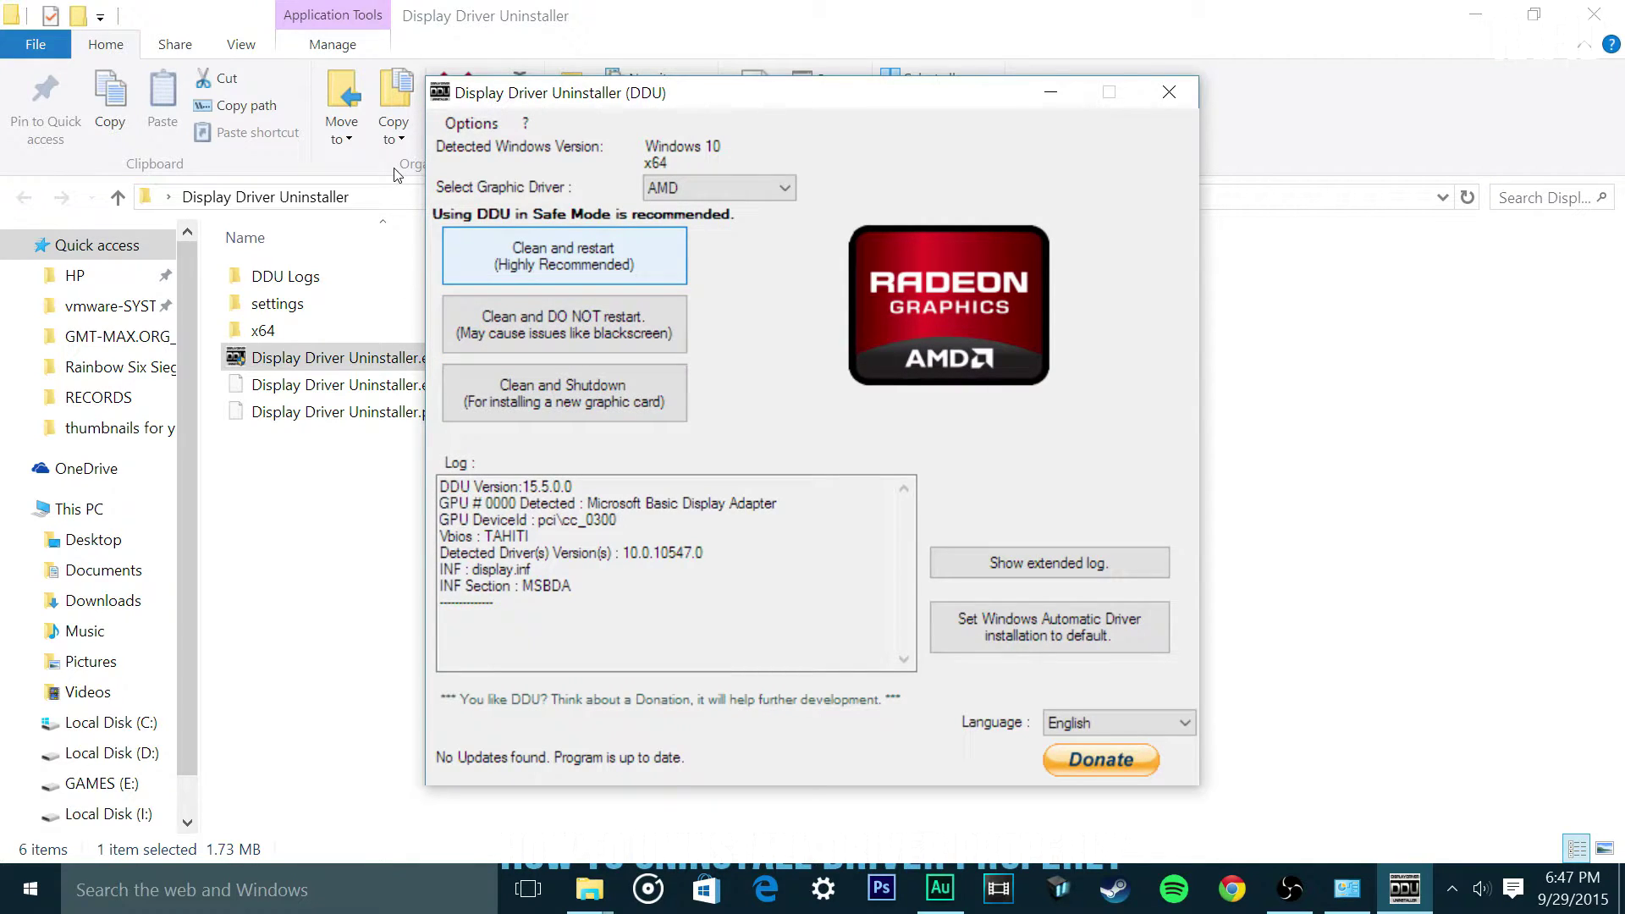
key(Tab)
key(Tab)
key(Tab)
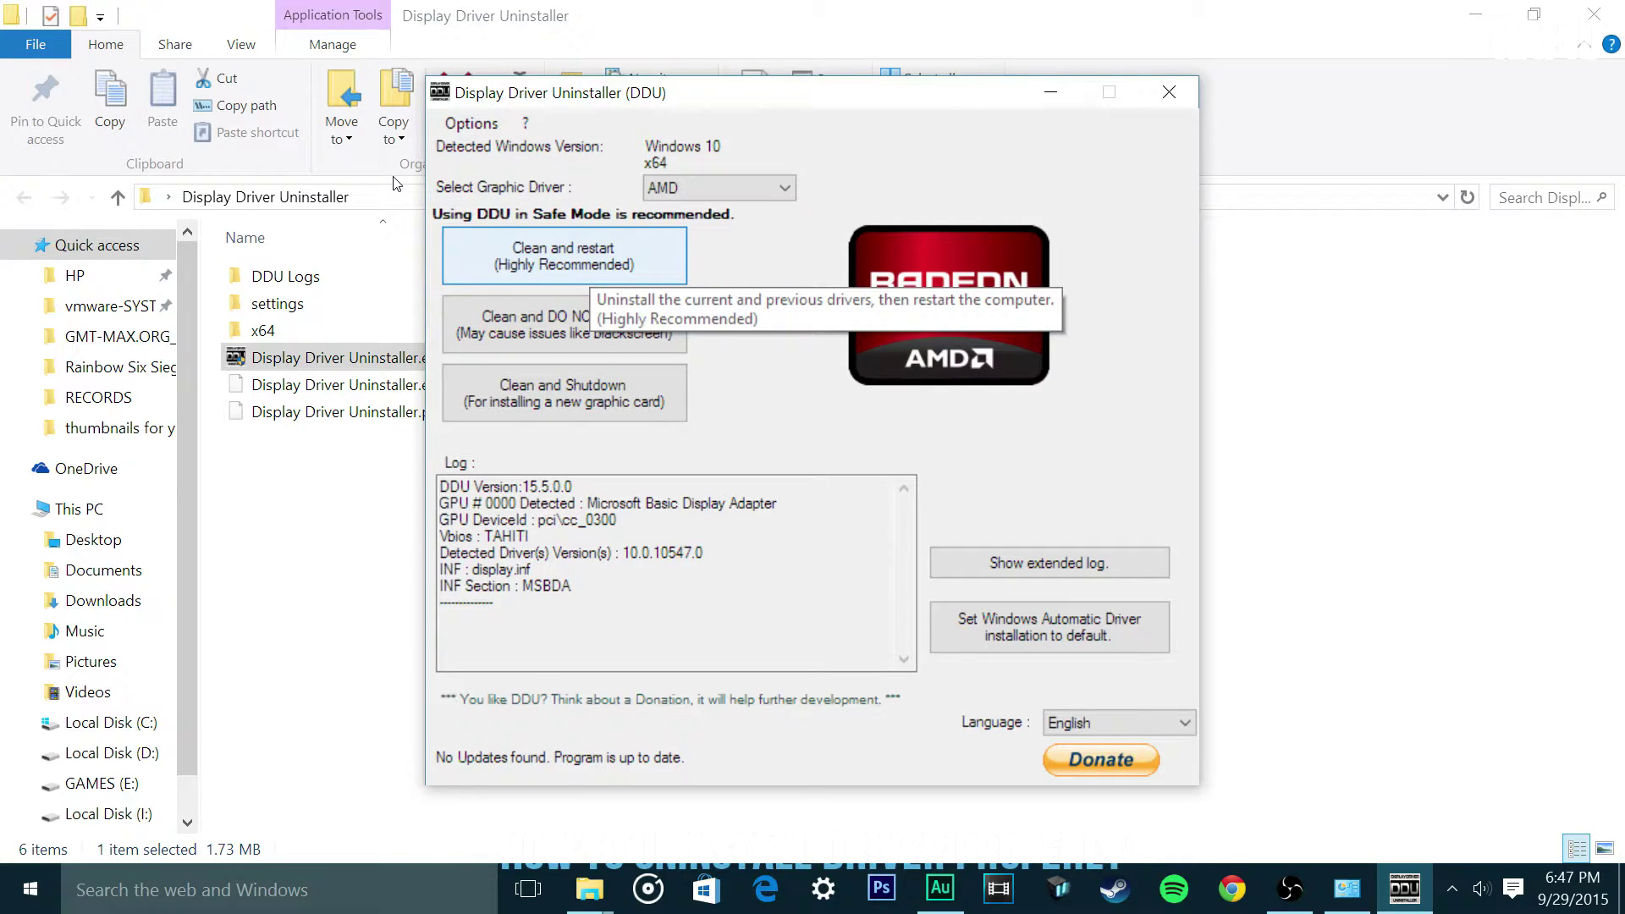
key(Tab)
key(shift+Tab)
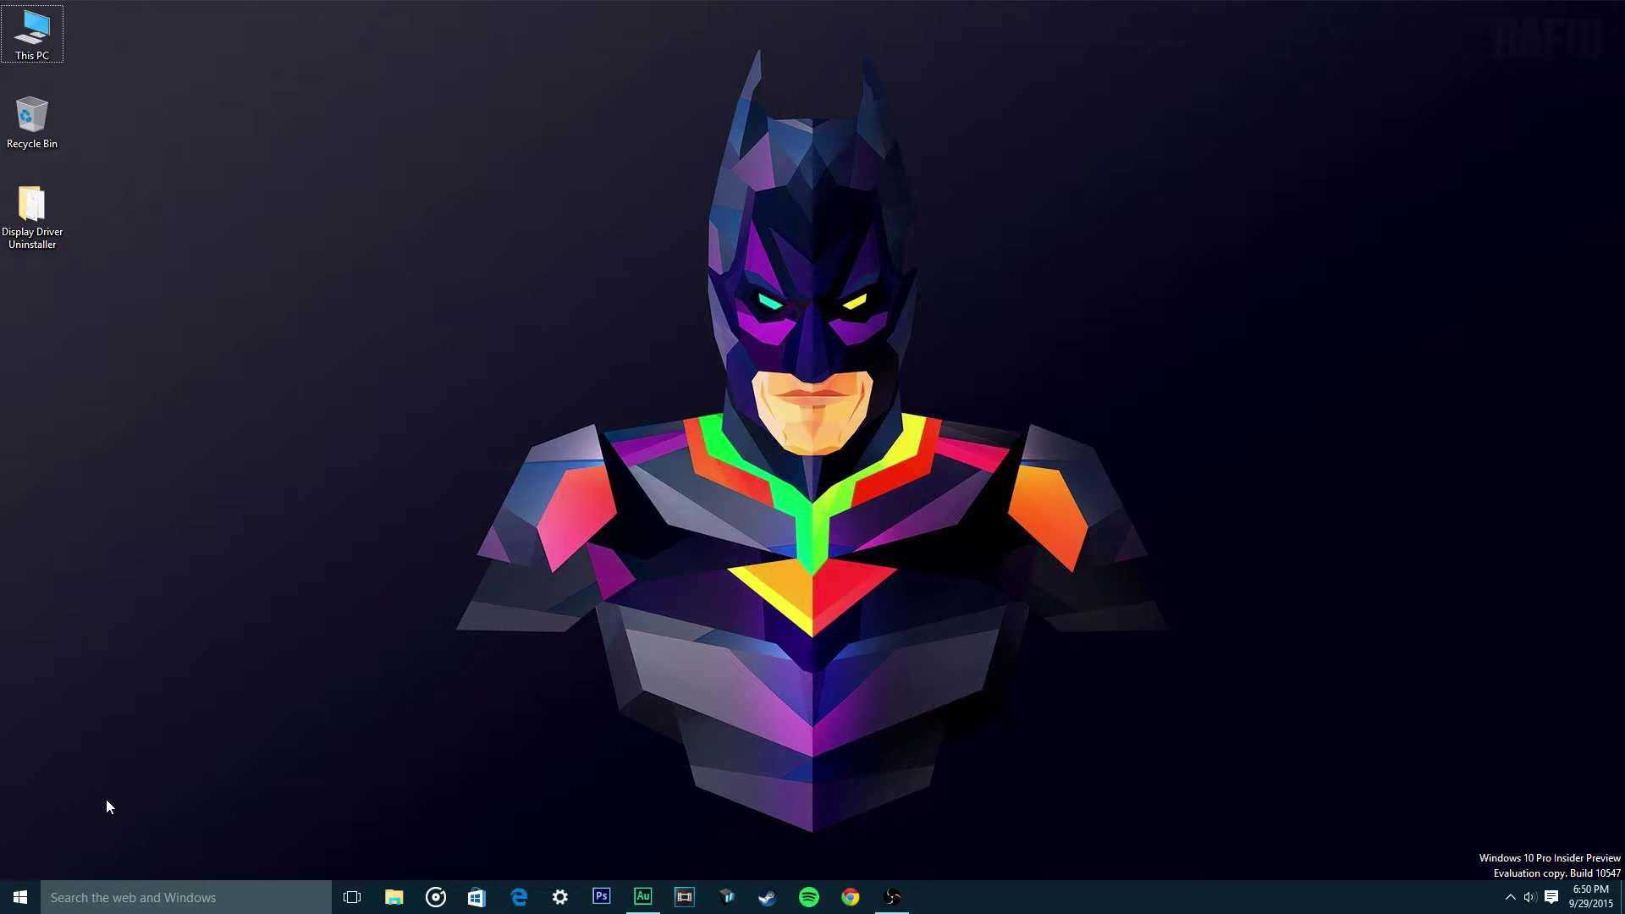
key(super+r)
text(dx)
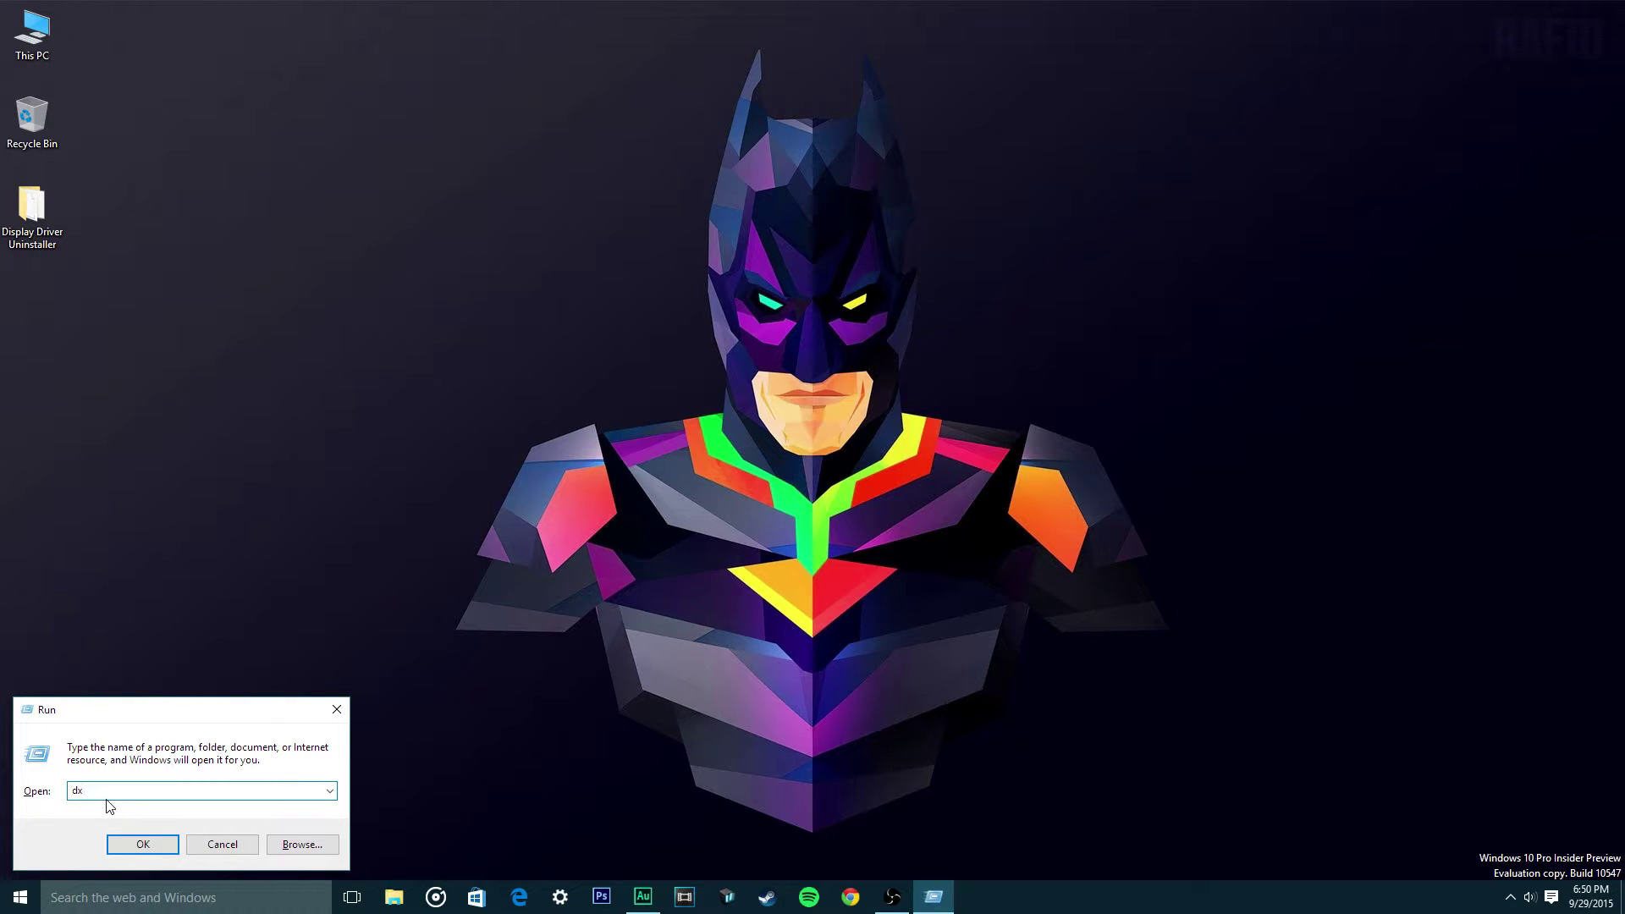
text(diag)
key(Return)
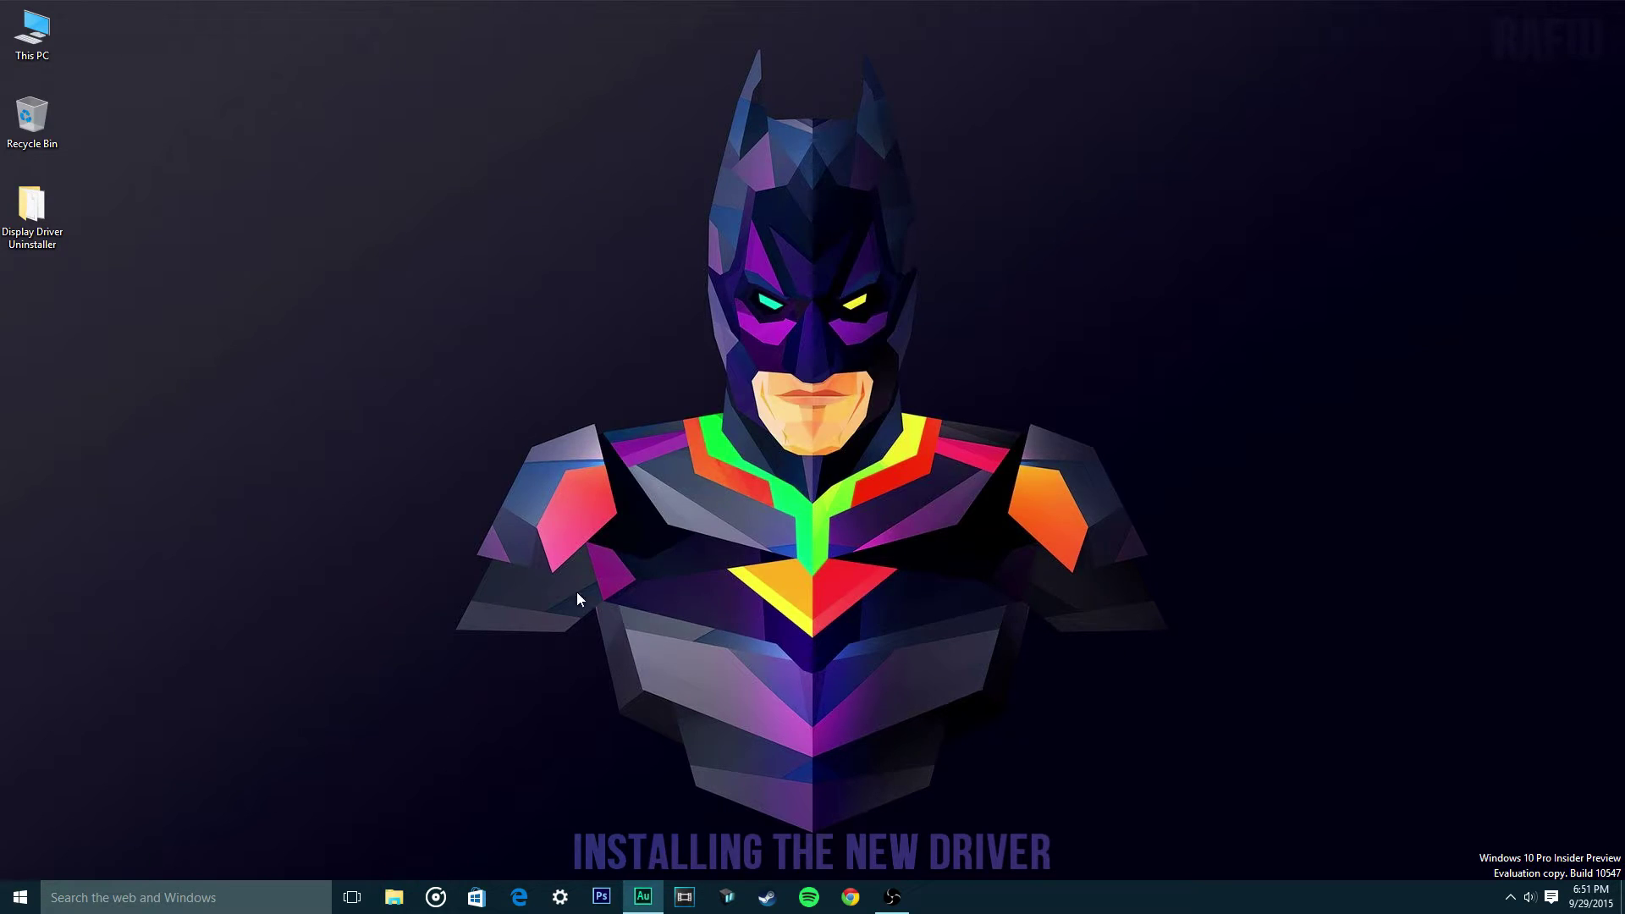
Step: Refresh the desktop, then load amd.com in Chrome by entering 'amd' in the address bar
right_click(634, 535)
click(647, 602)
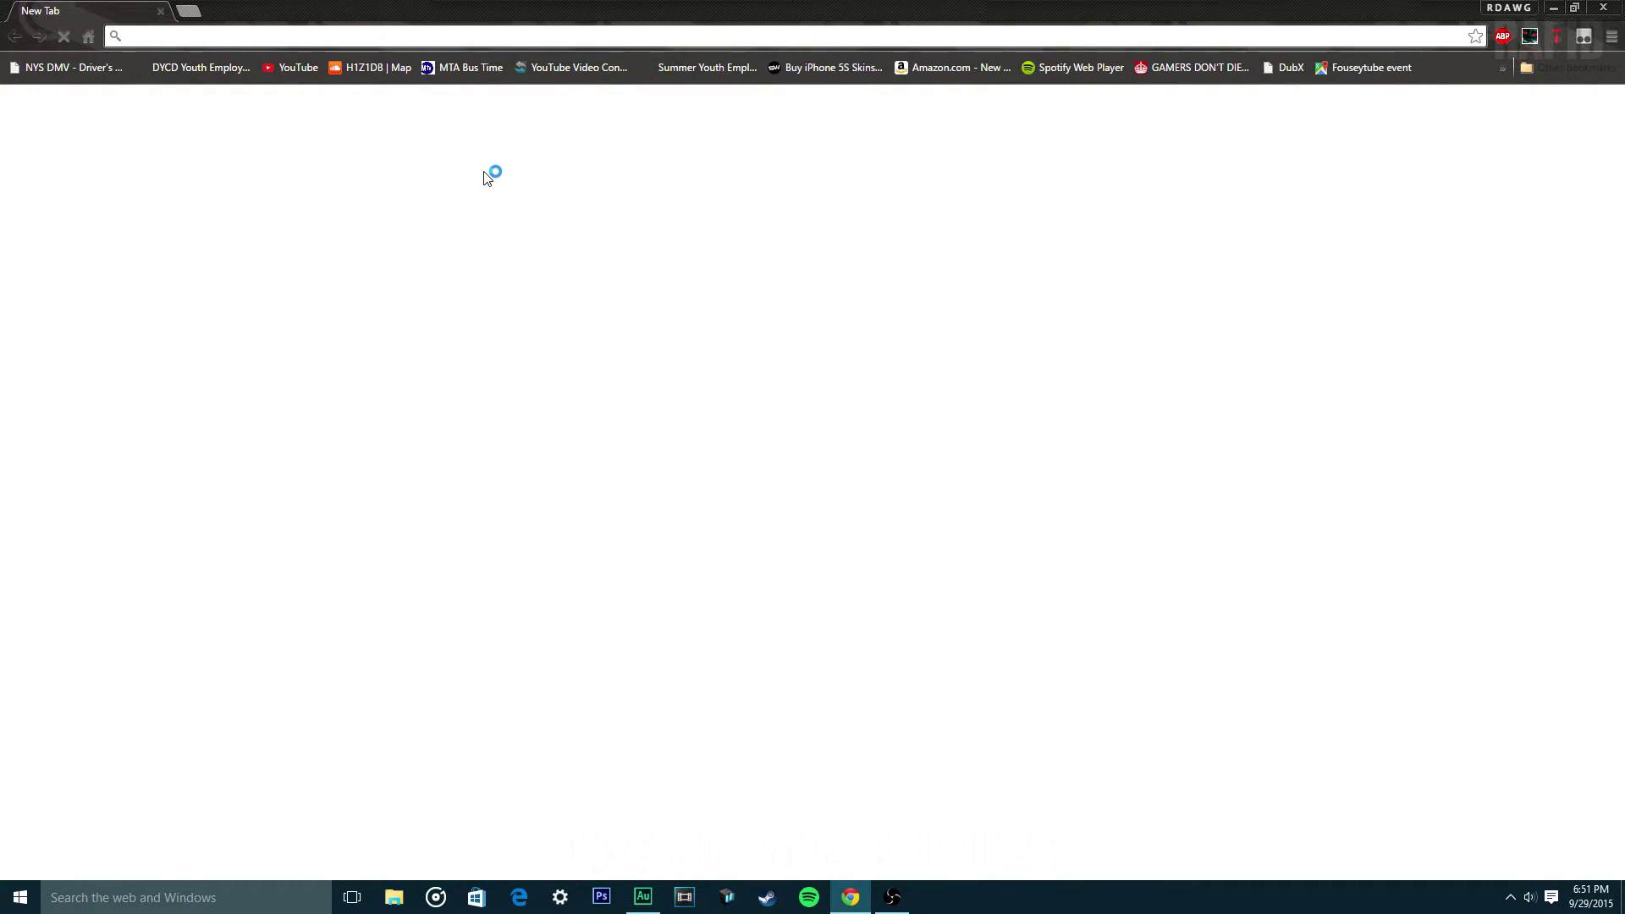
text(amd)
key(Return)
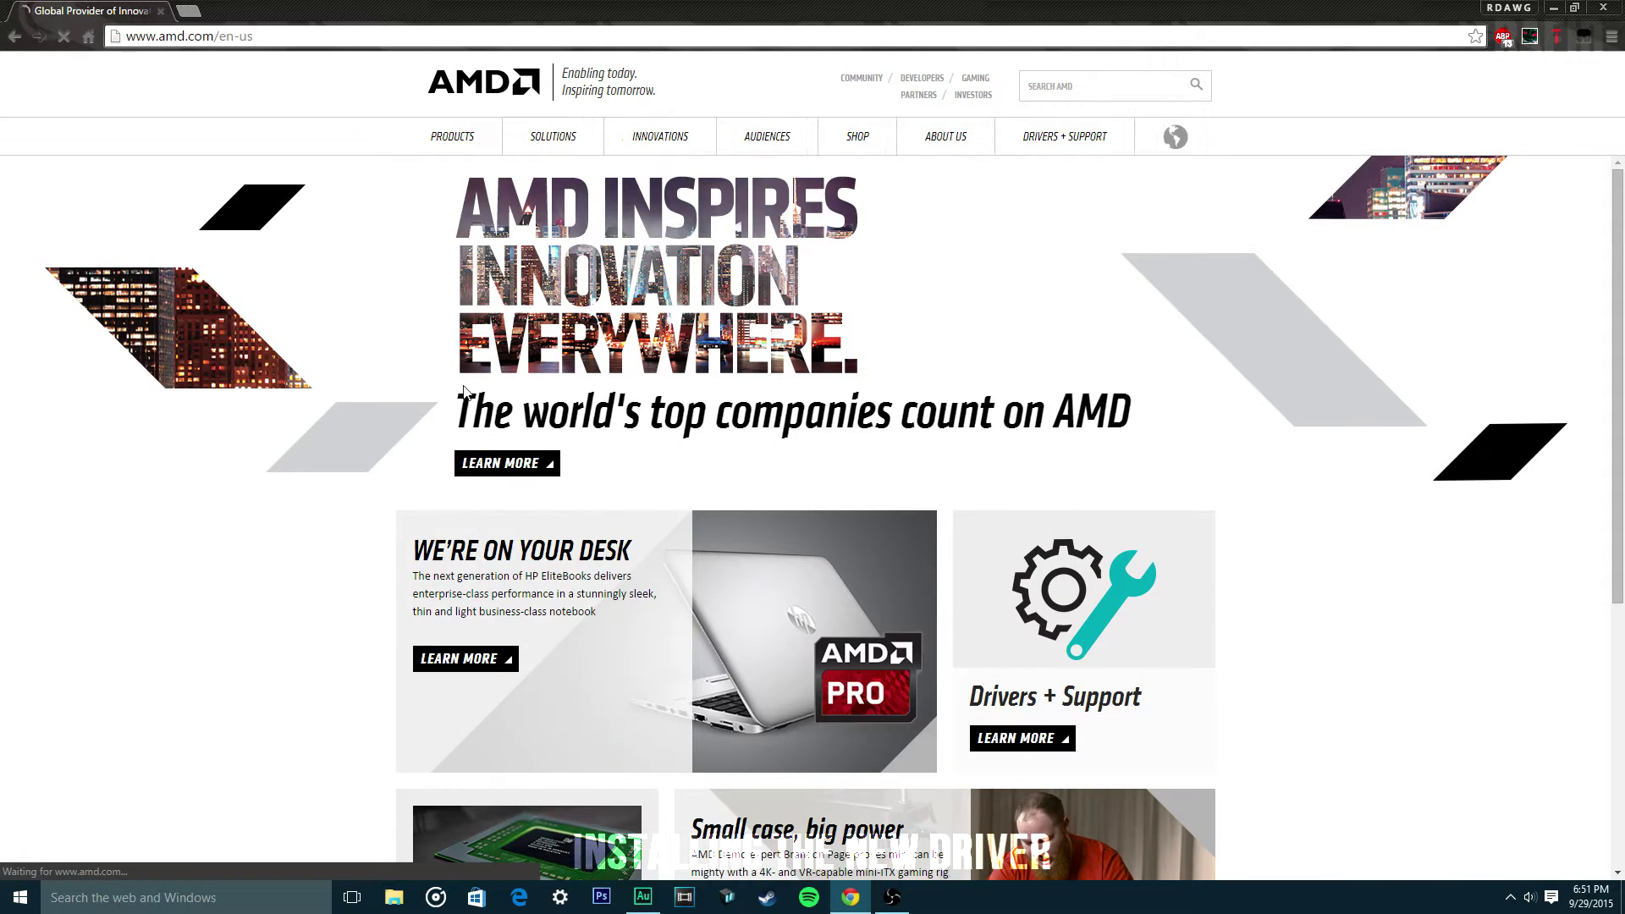
mouse_move(1038, 148)
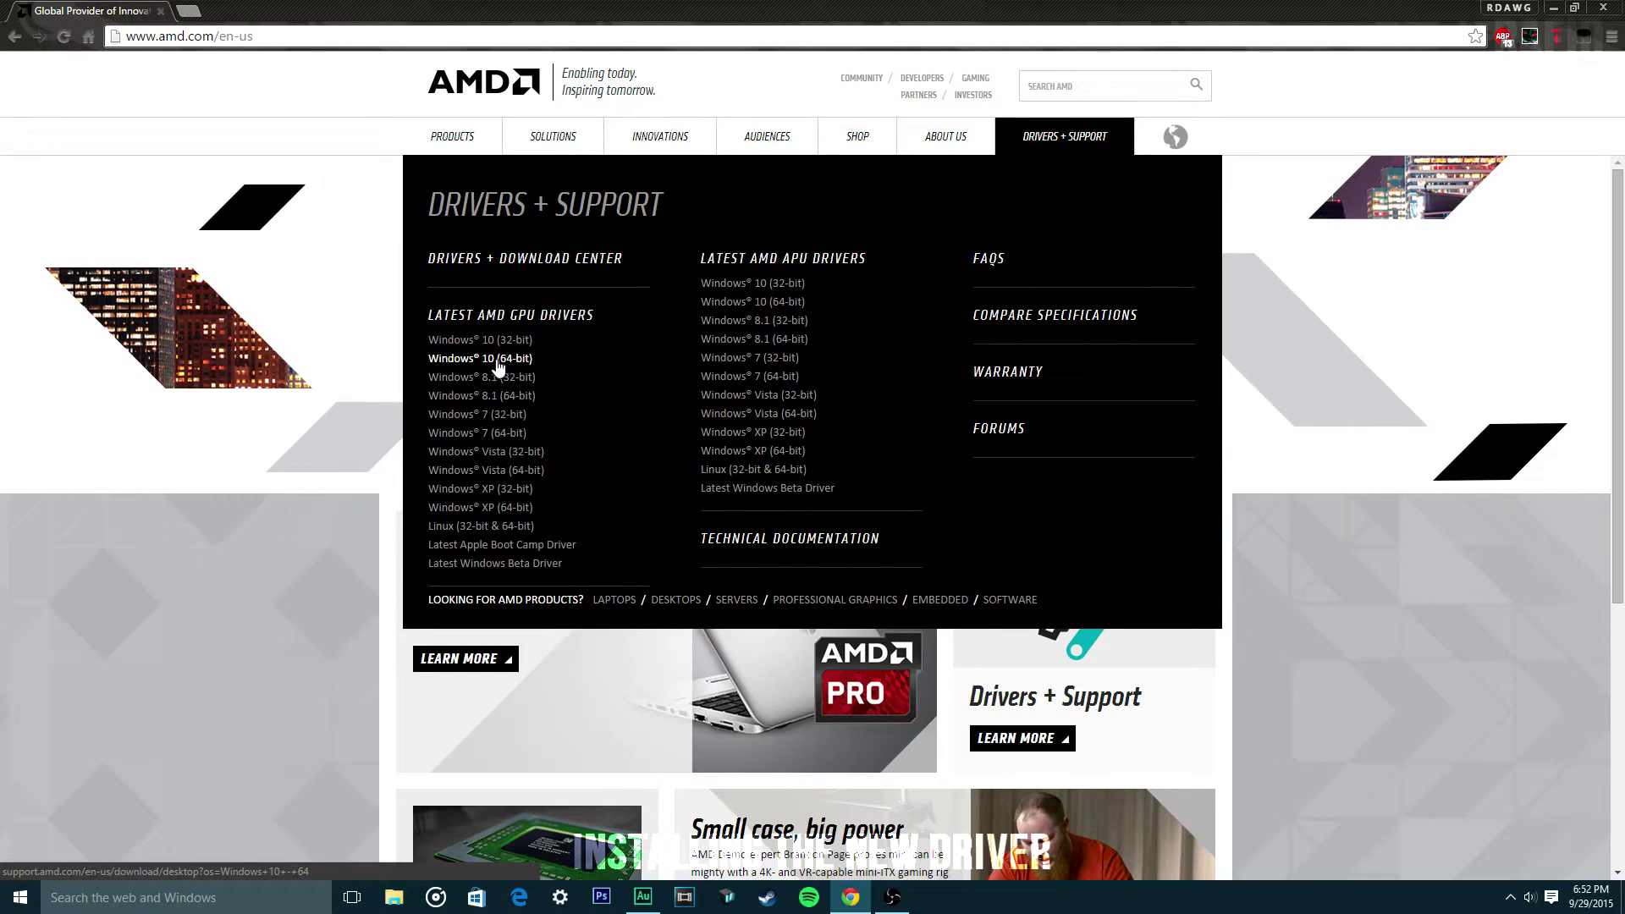
click(471, 362)
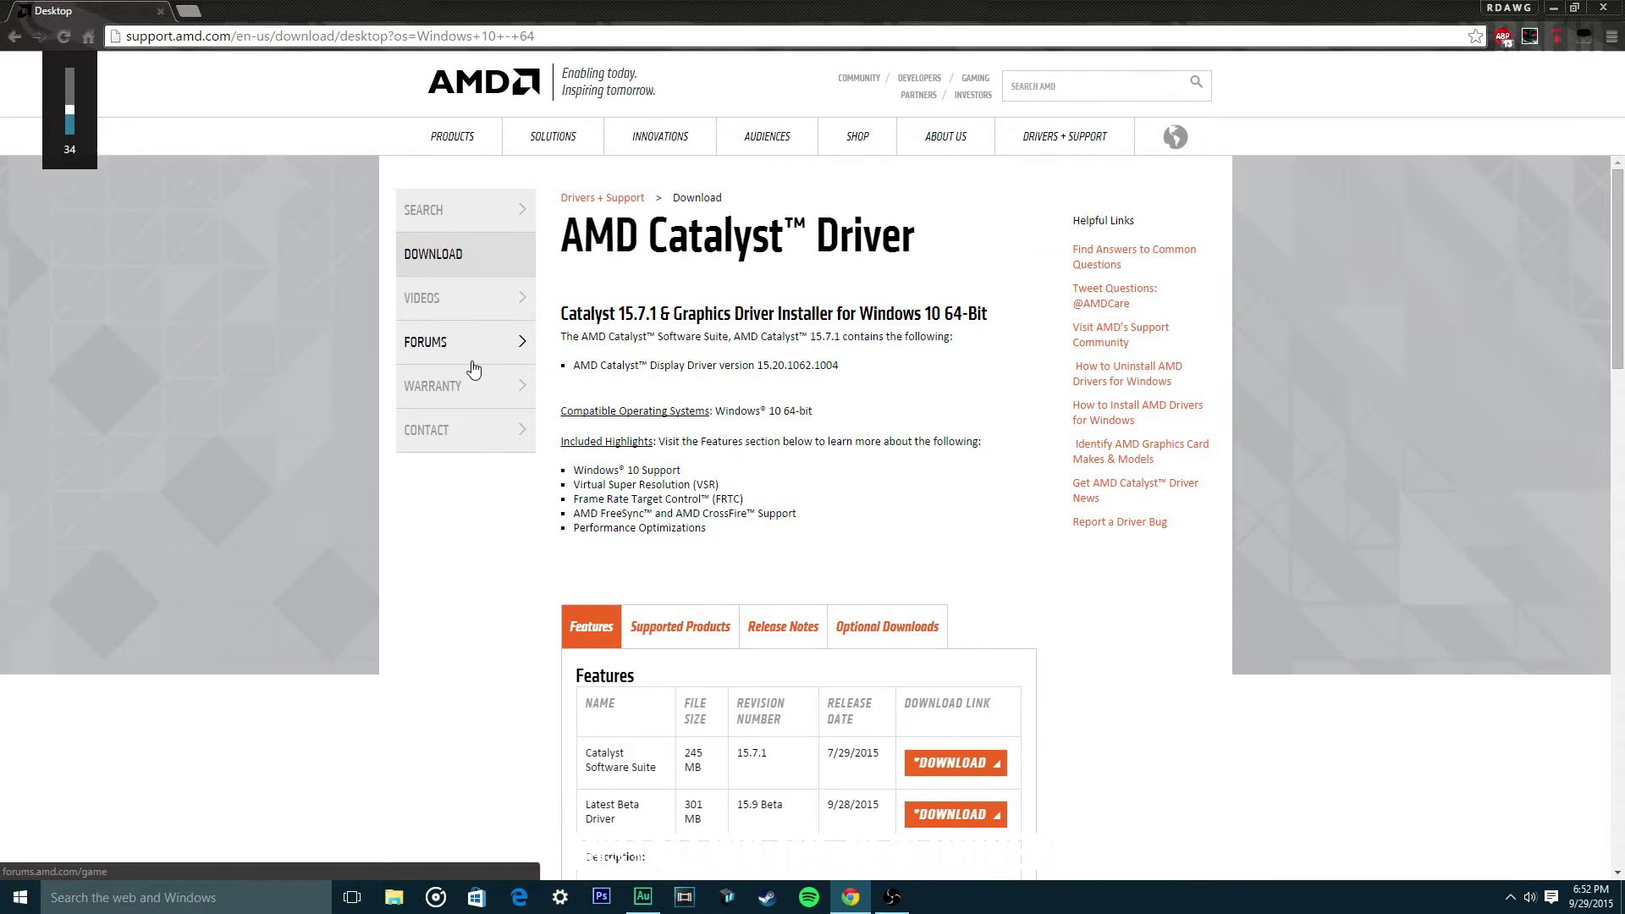
scroll(729, 540, down, 2)
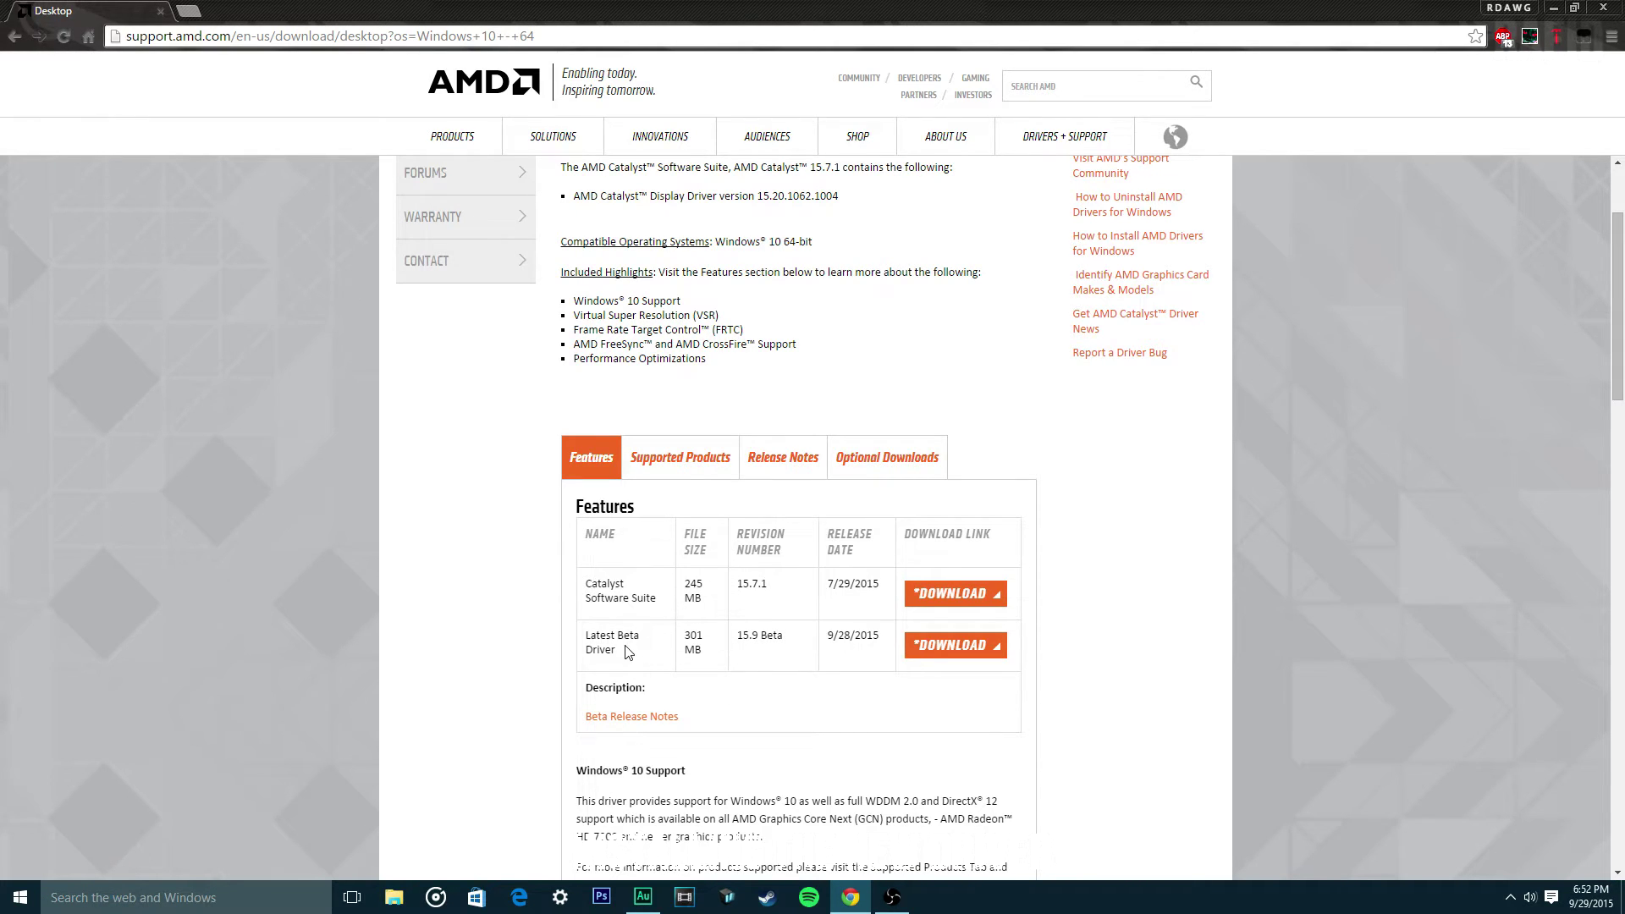
drag(739, 637, 785, 637)
click(789, 647)
scroll(740, 670, down, 1)
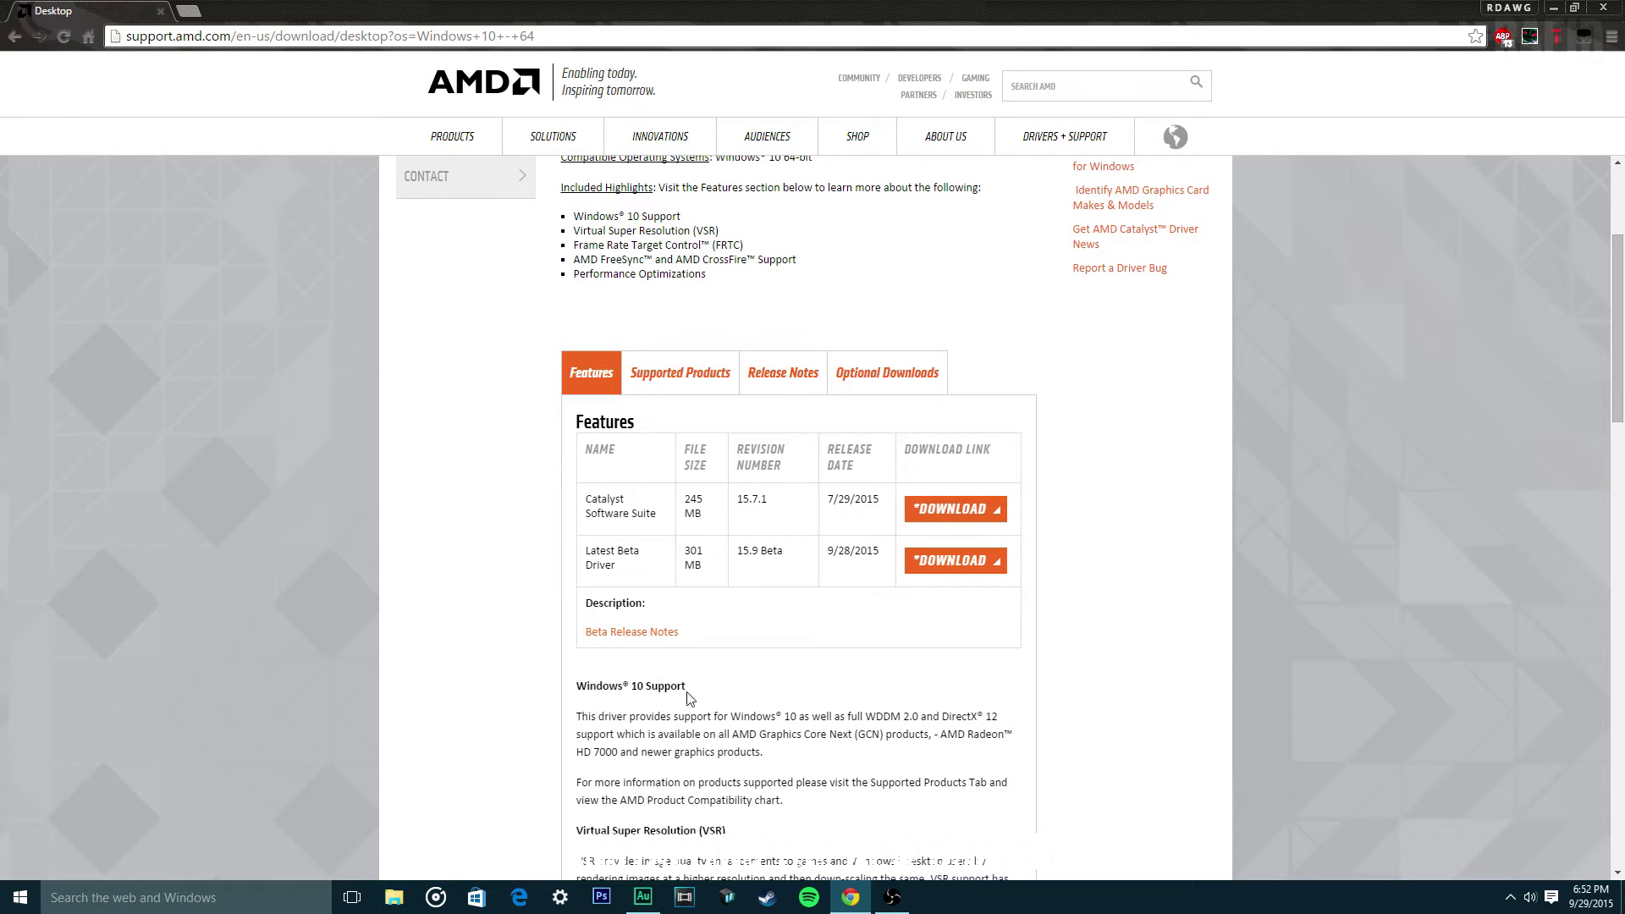
click(658, 637)
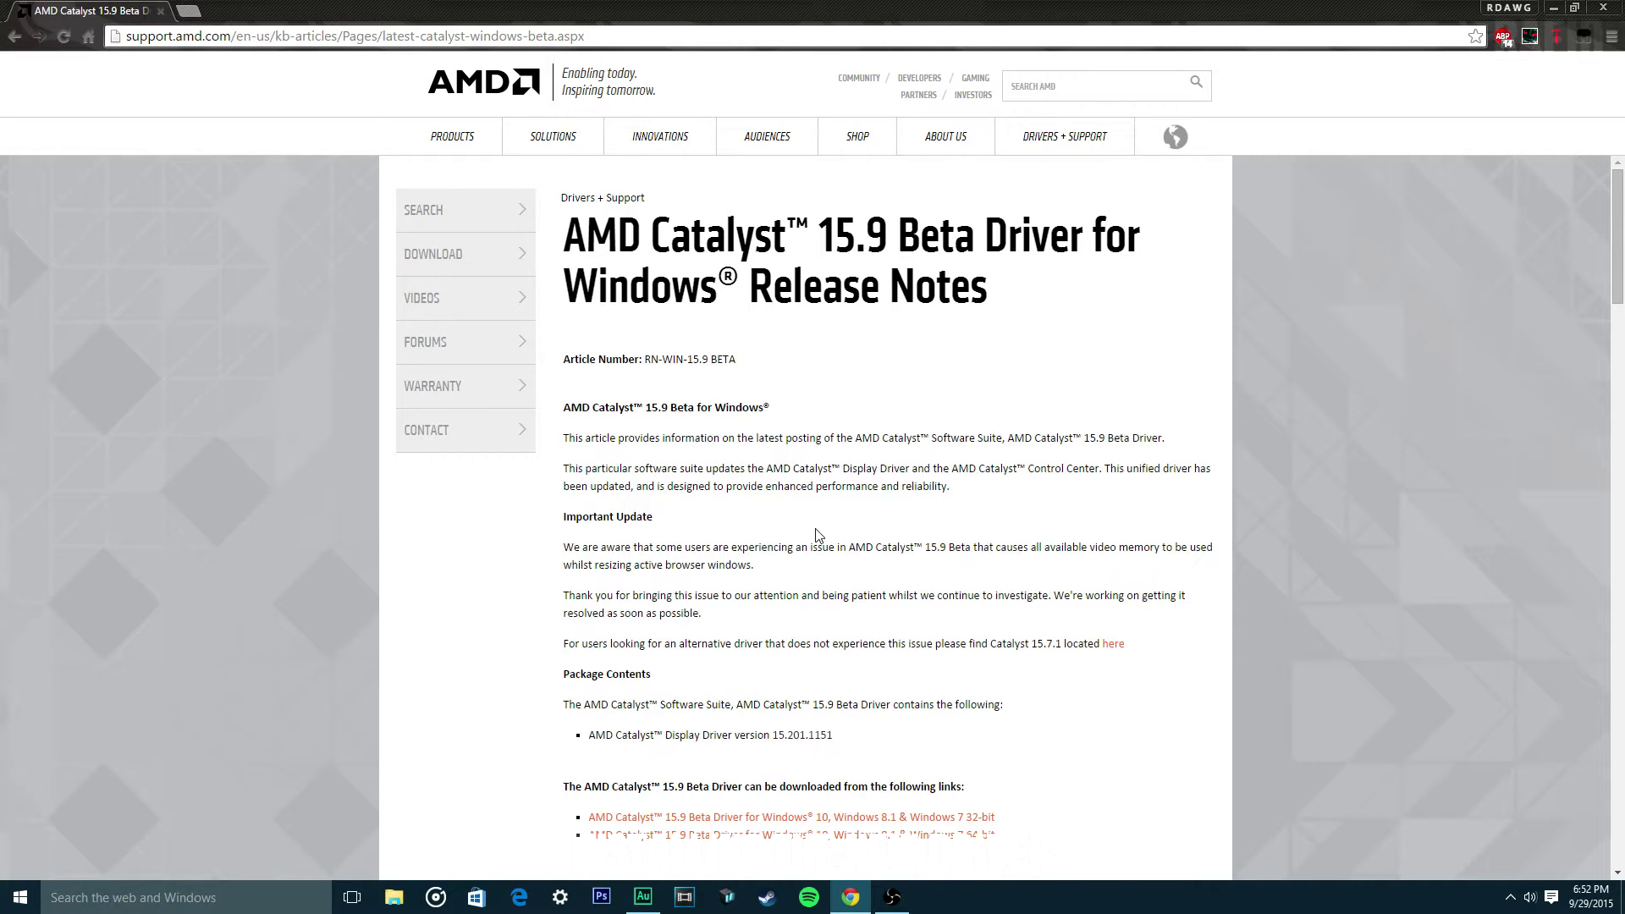
scroll(818, 535, down, 4)
scroll(791, 555, down, 2)
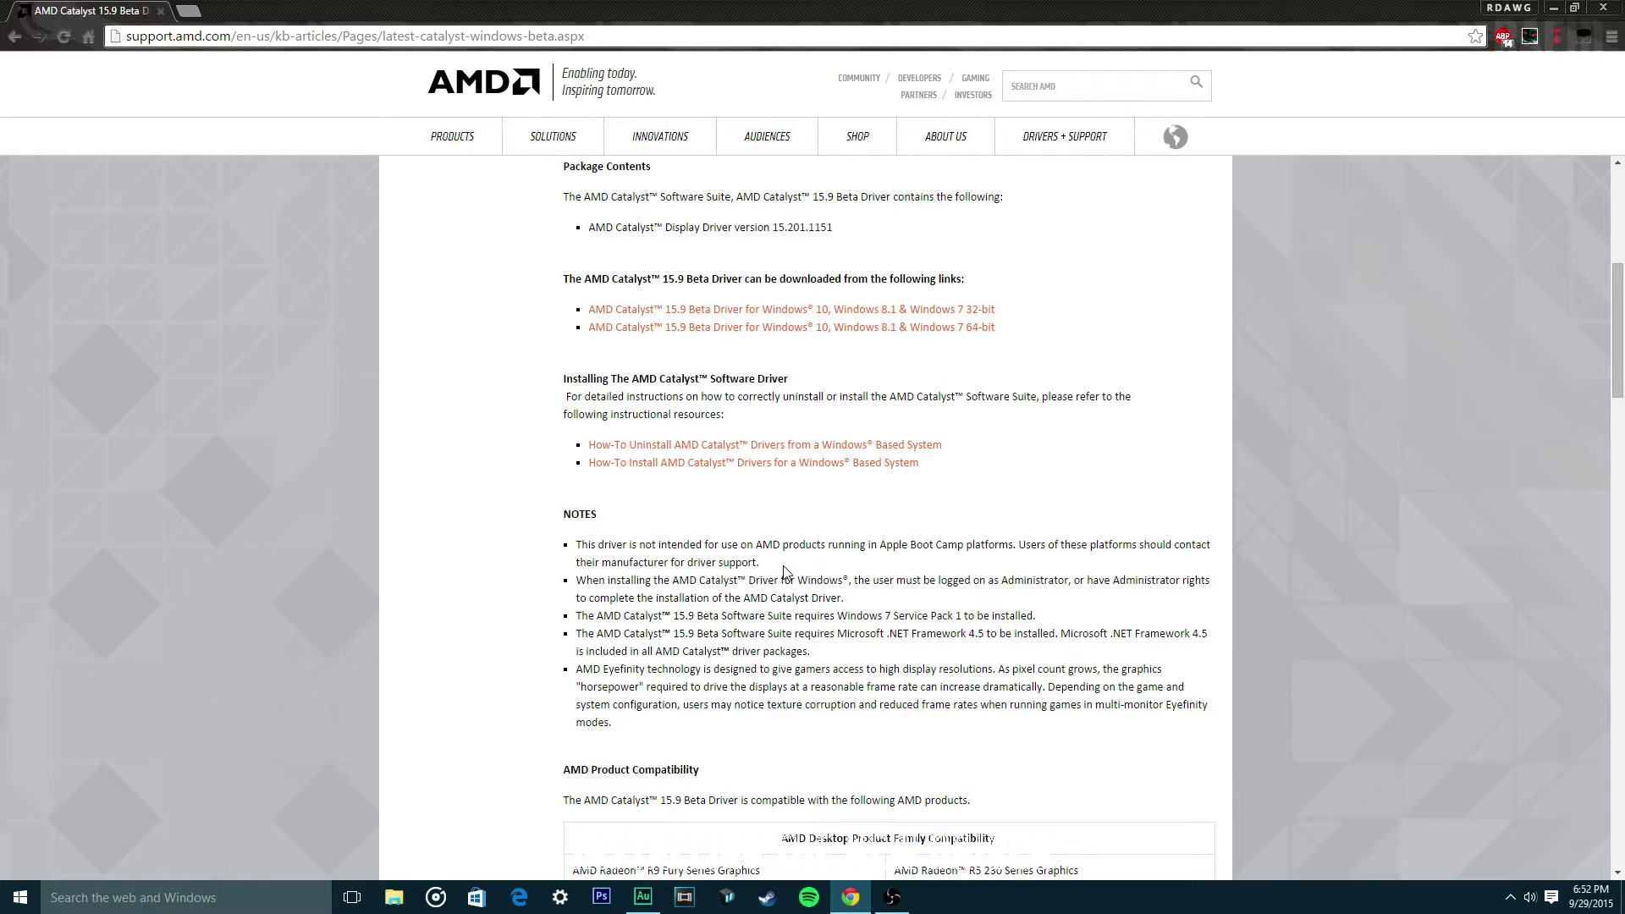
scroll(784, 571, down, 7)
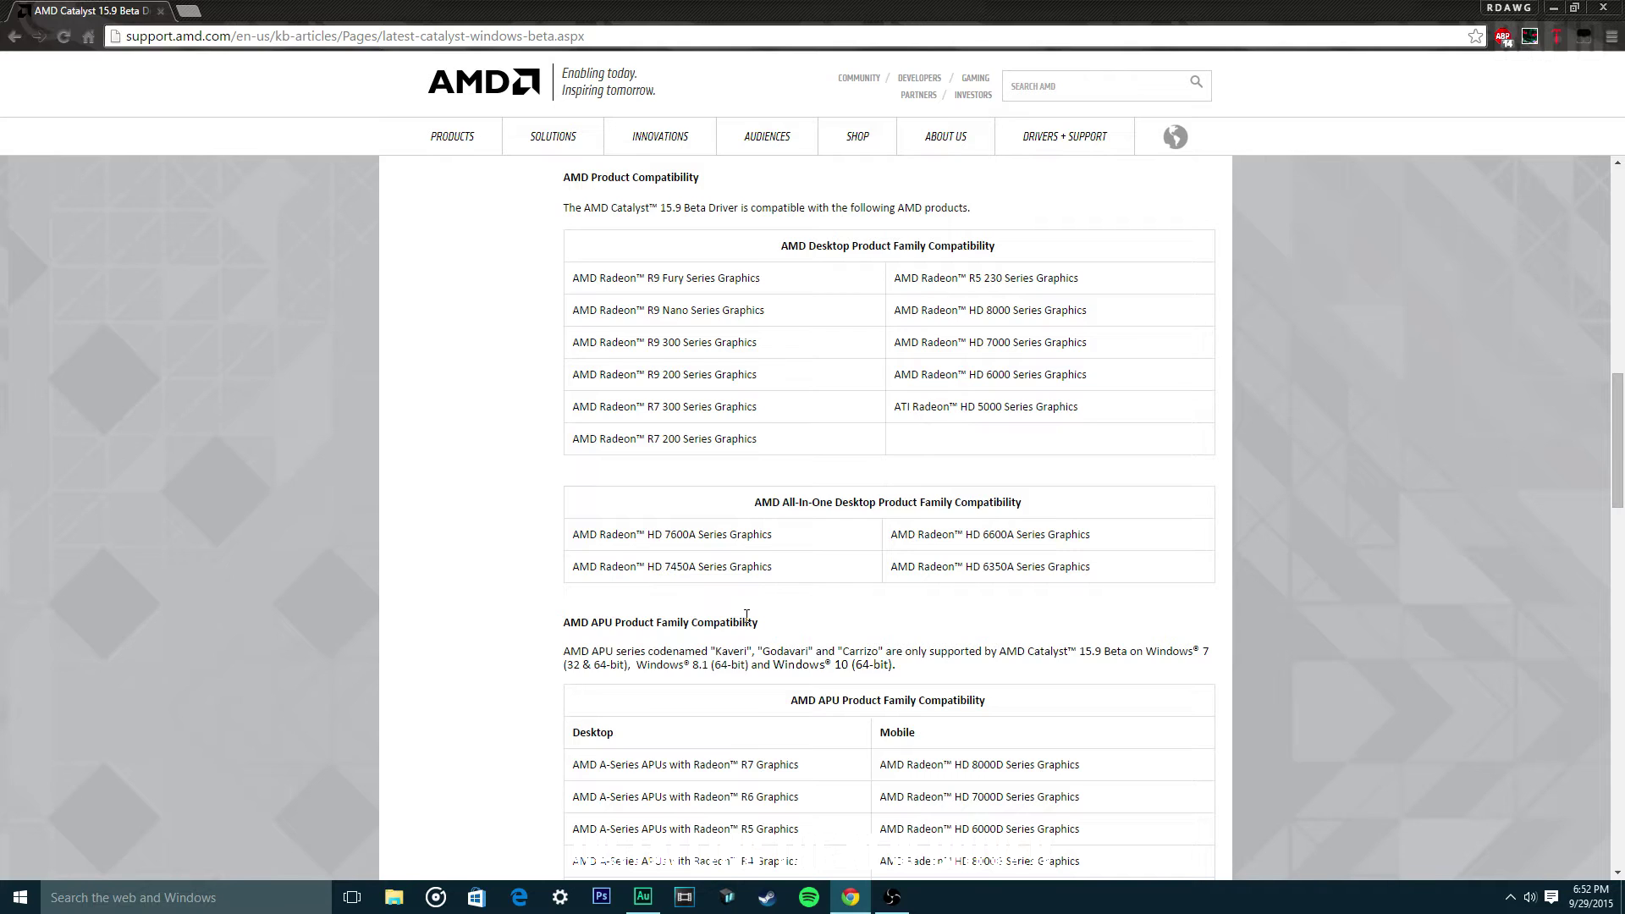
scroll(746, 615, down, 5)
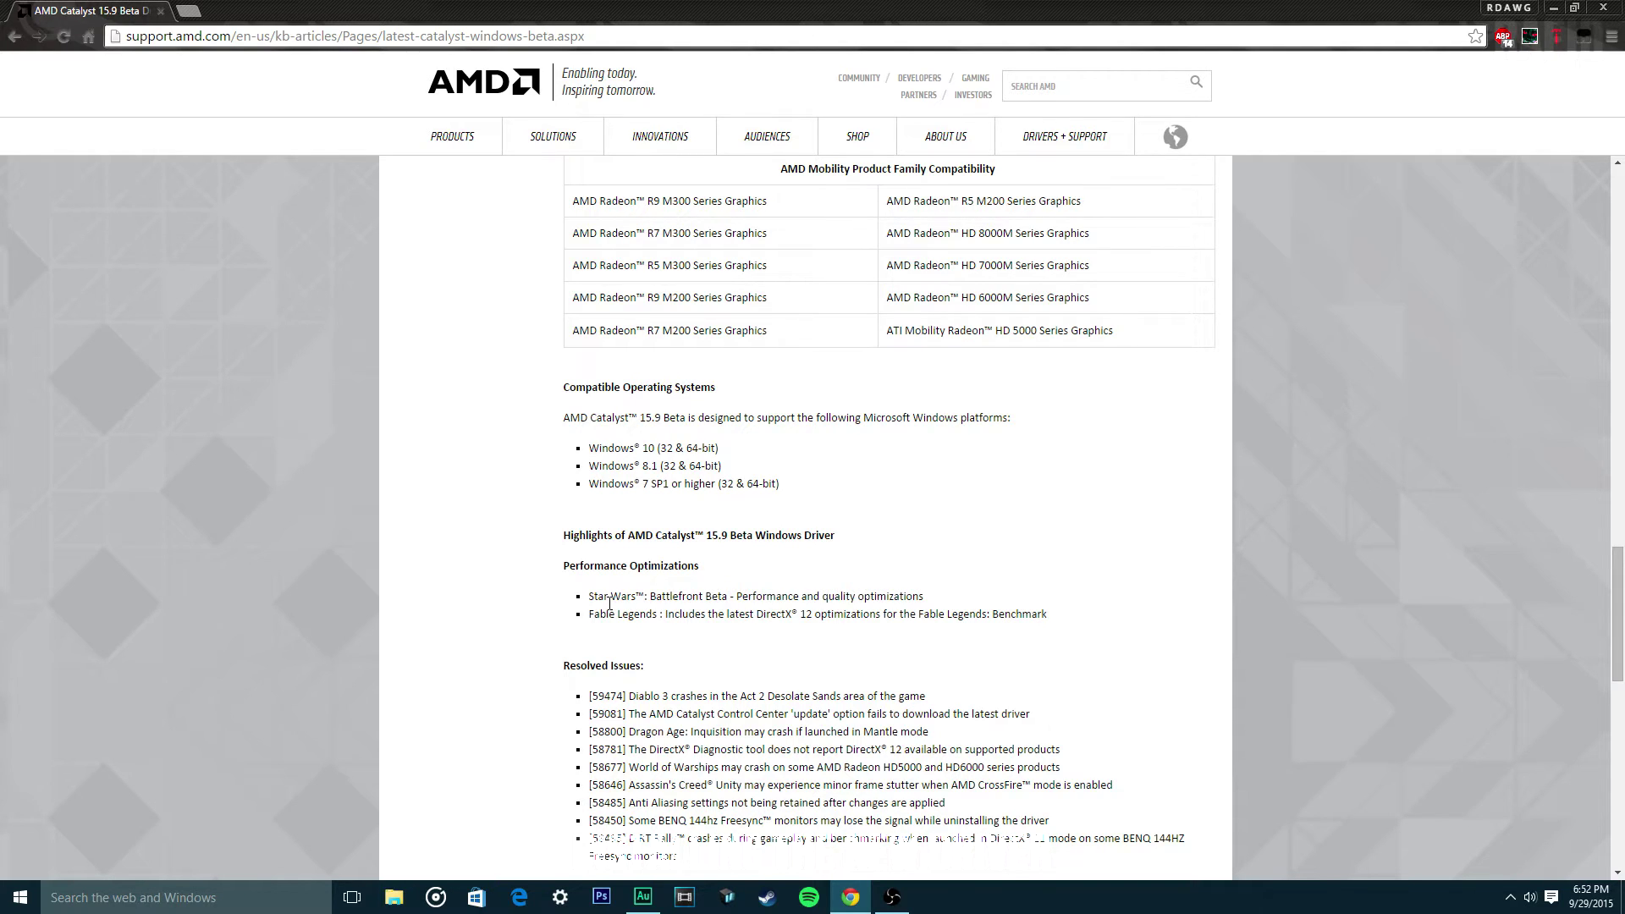
drag(595, 596, 733, 598)
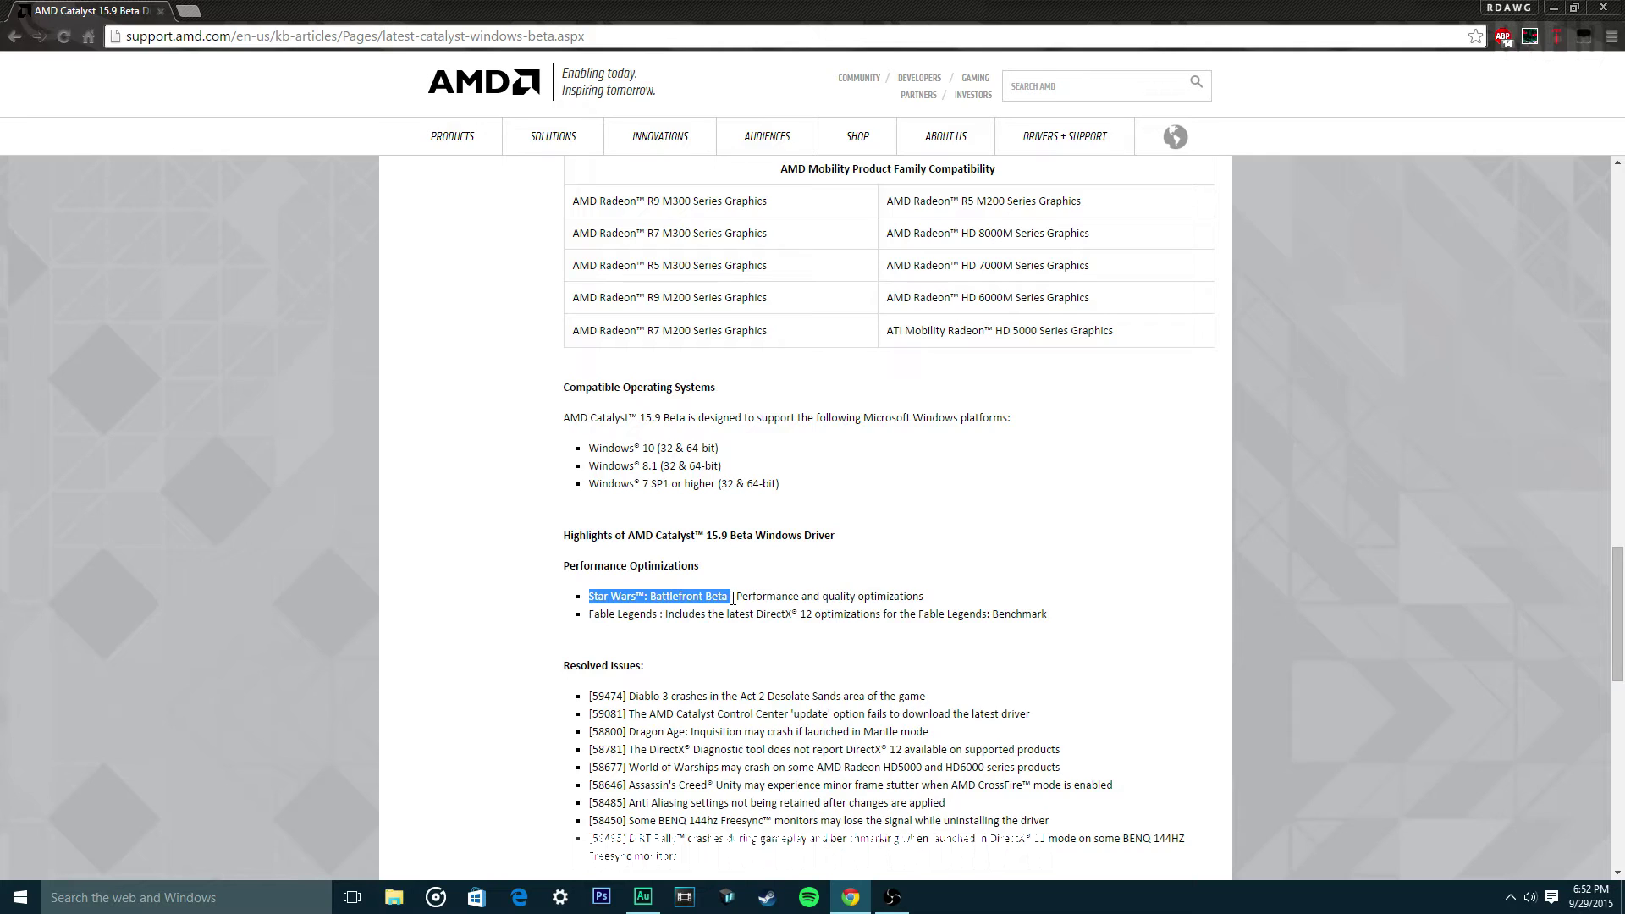
click(747, 598)
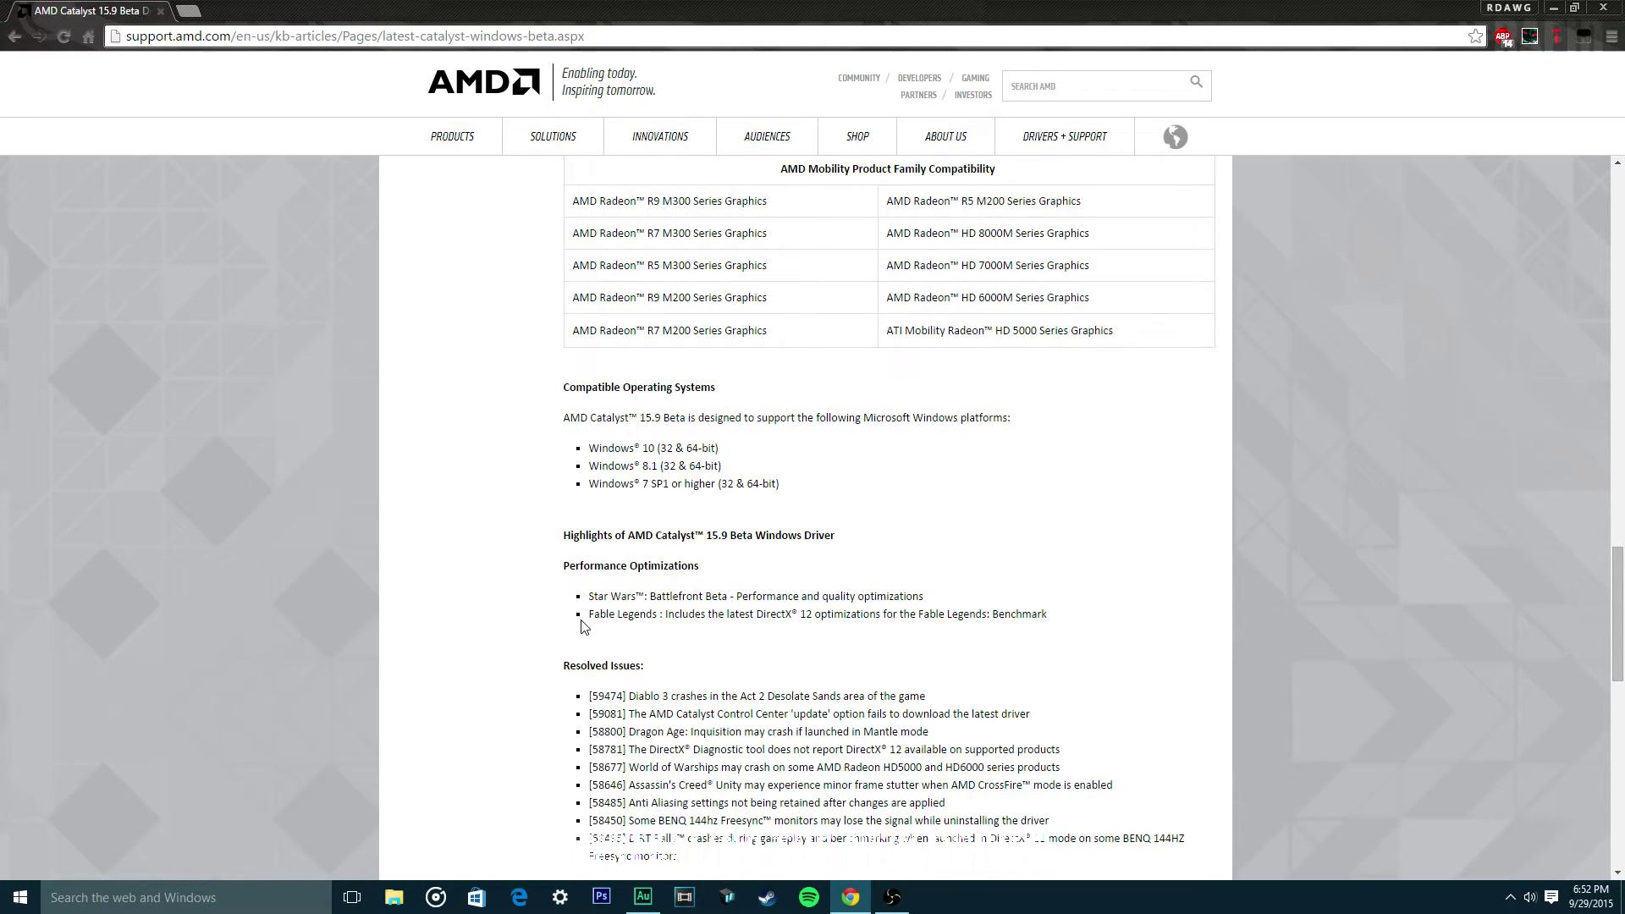
drag(755, 617, 811, 617)
click(813, 640)
scroll(999, 618, down, 1)
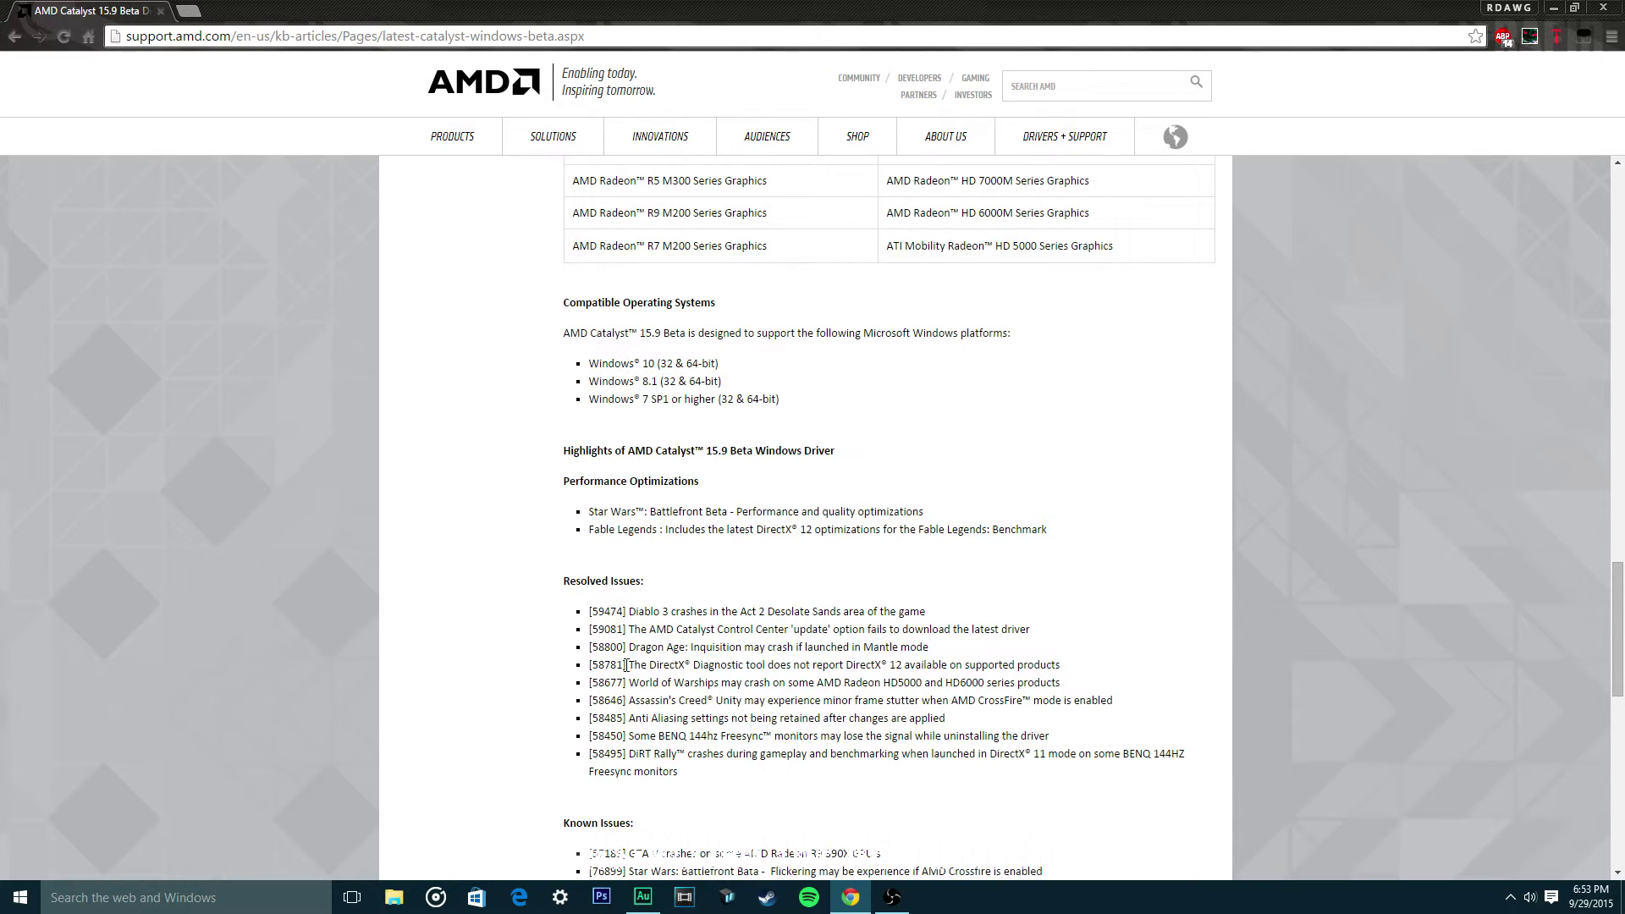
drag(629, 665, 1093, 665)
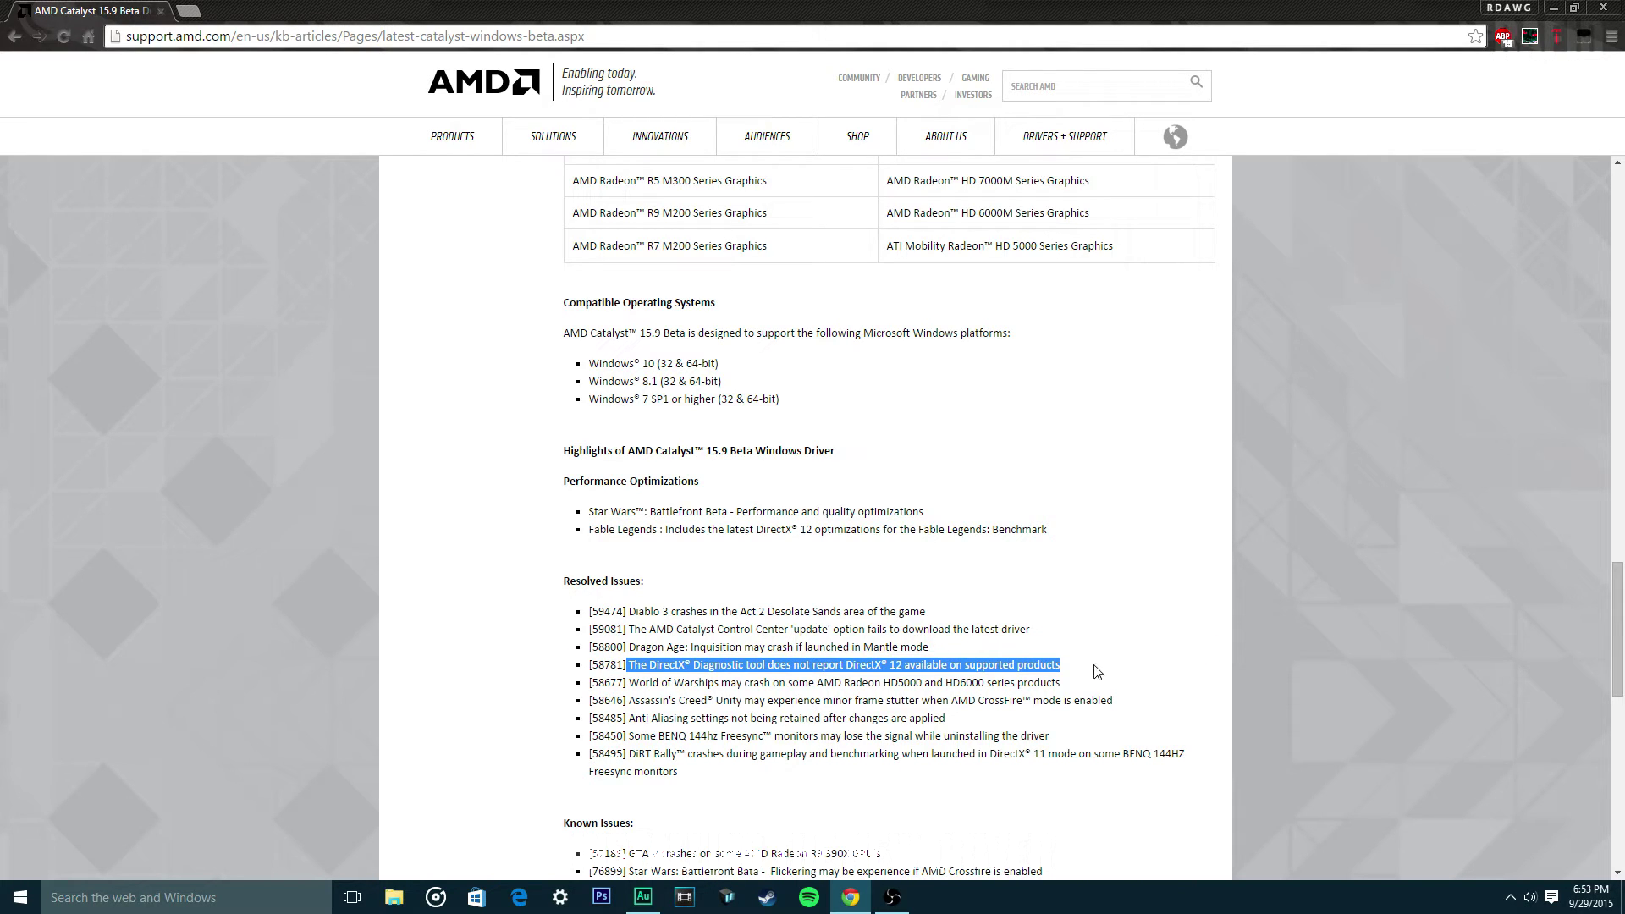
click(1098, 672)
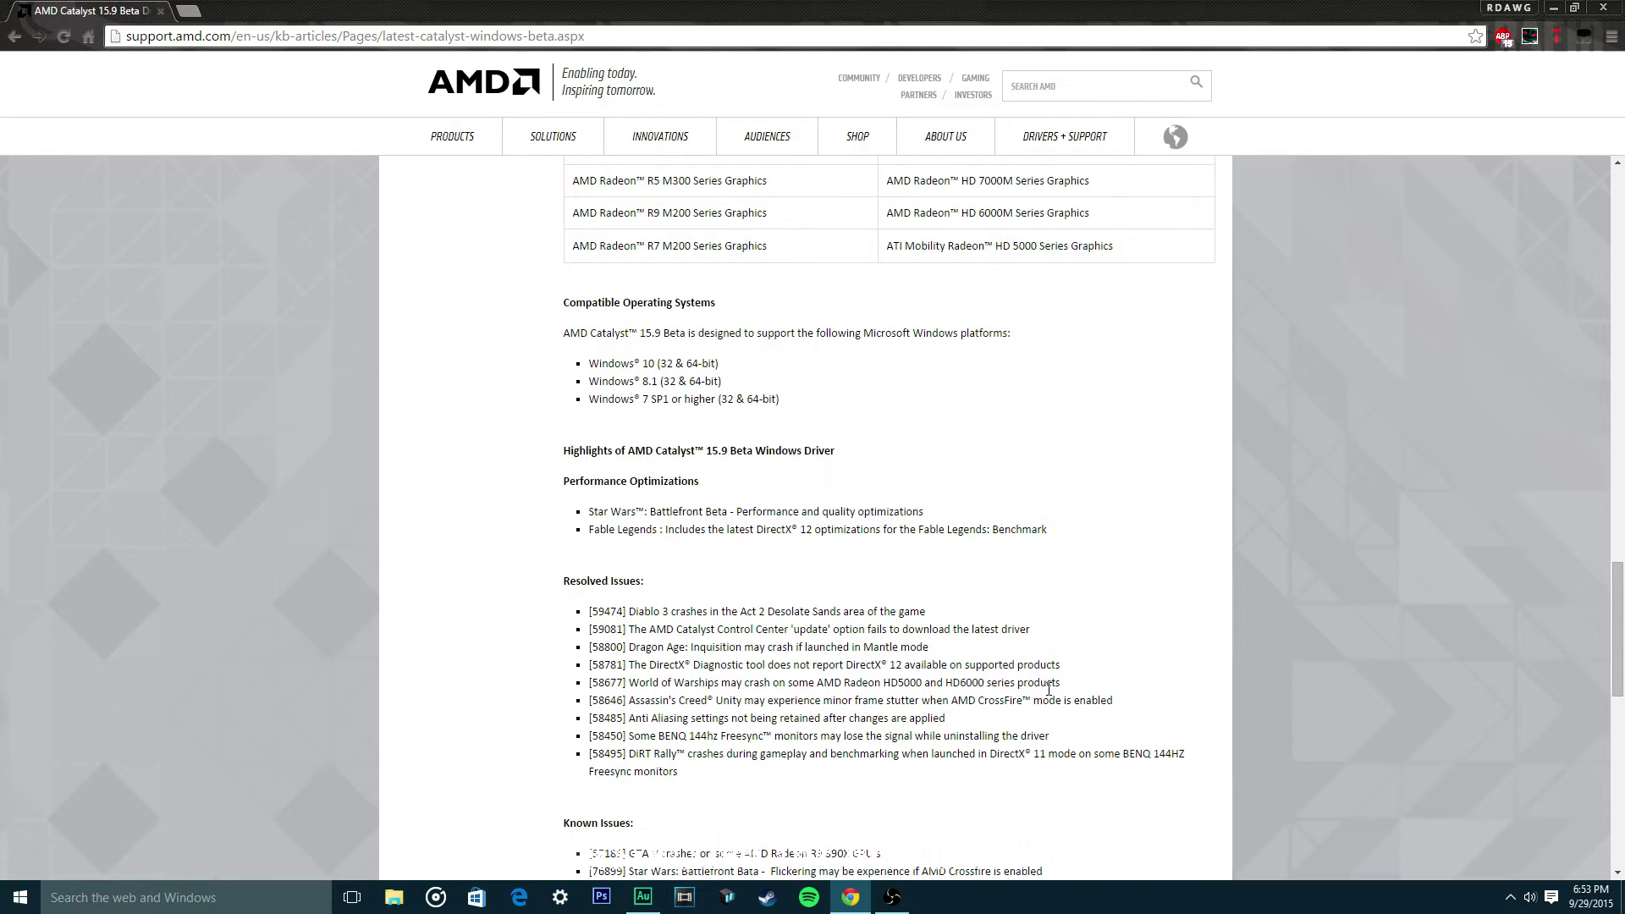
scroll(999, 733, down, 7)
scroll(953, 748, up, 9)
scroll(949, 747, up, 10)
scroll(949, 748, down, 2)
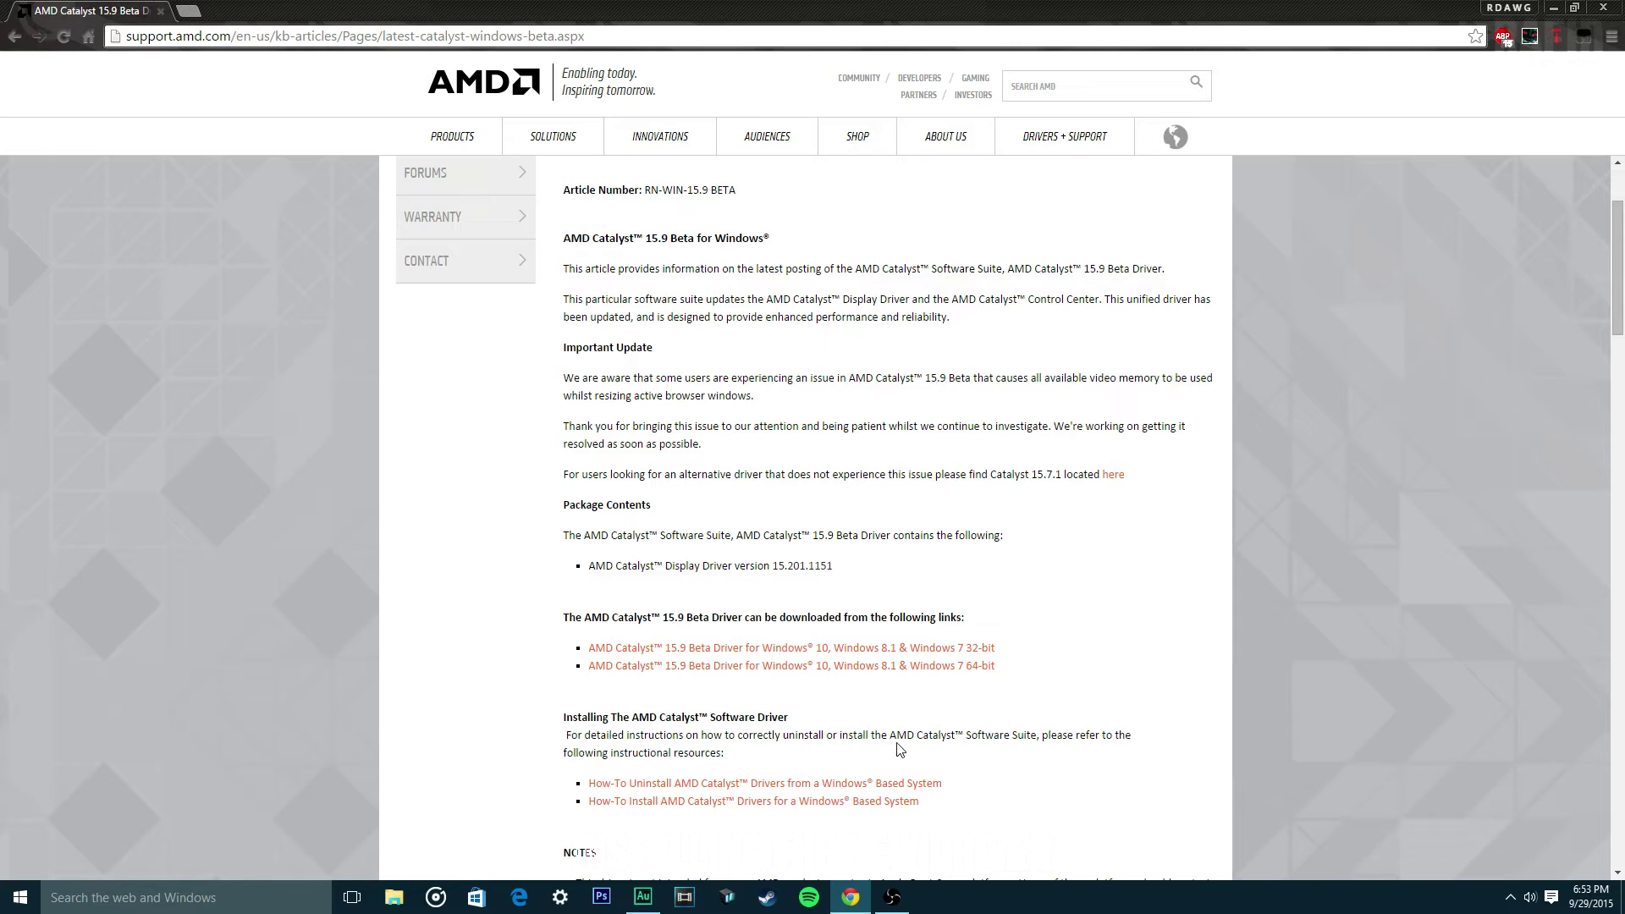
scroll(900, 751, up, 4)
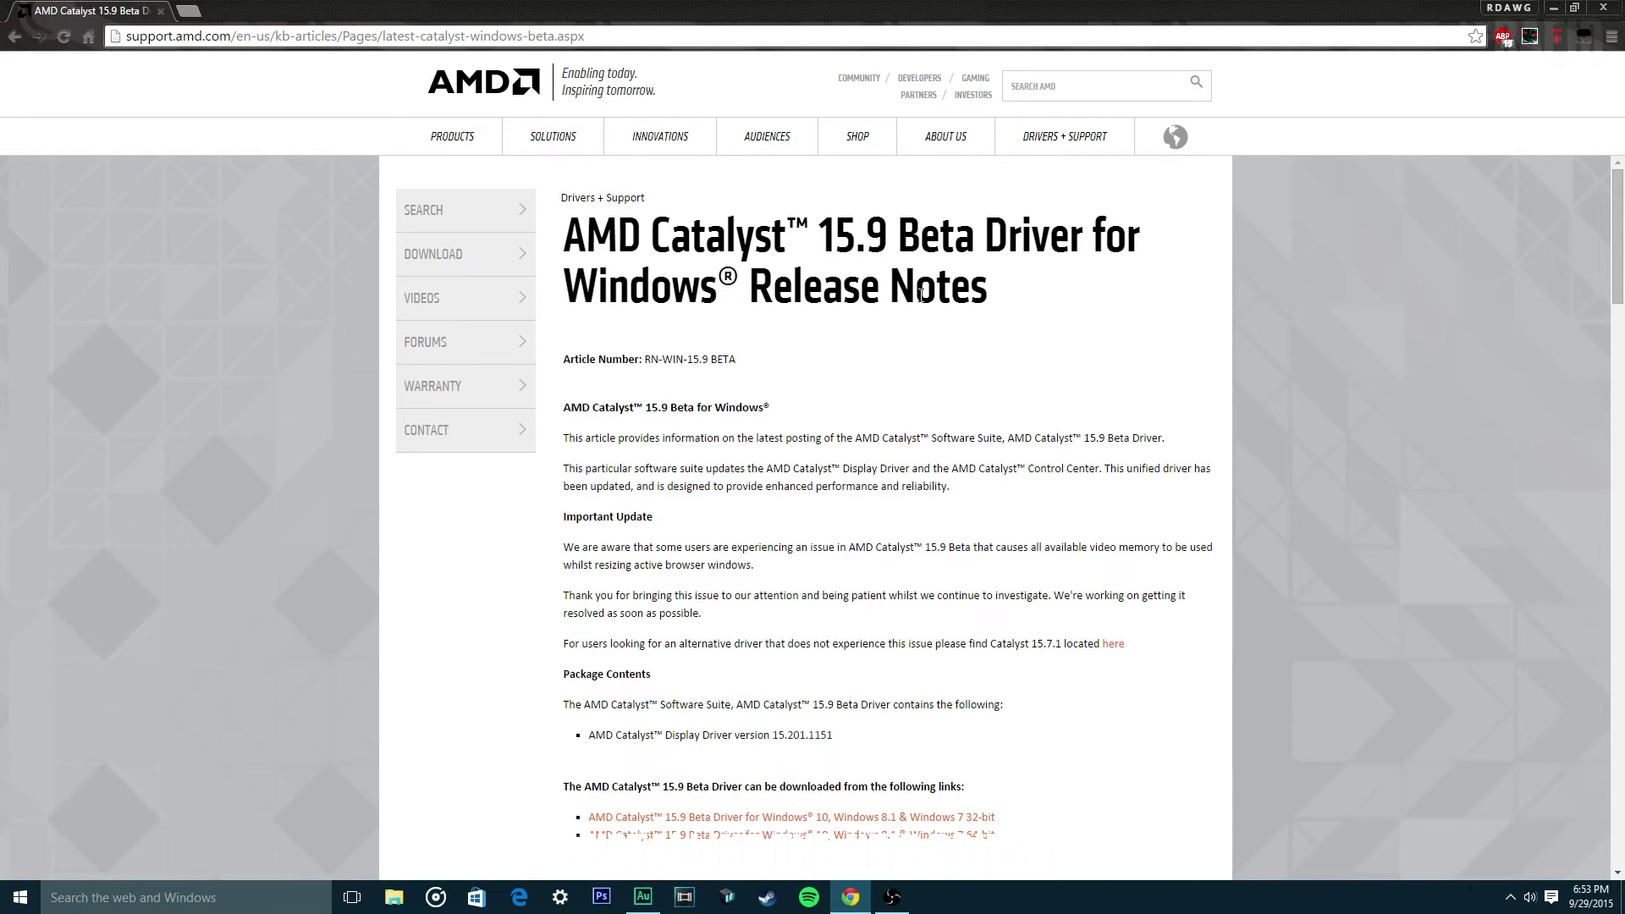
scroll(899, 745, down, 6)
scroll(688, 524, up, 6)
Step: Download the Windows 10 64-bit Catalyst 15.9 Beta driver via Internet Download Manager
mouse_move(1053, 156)
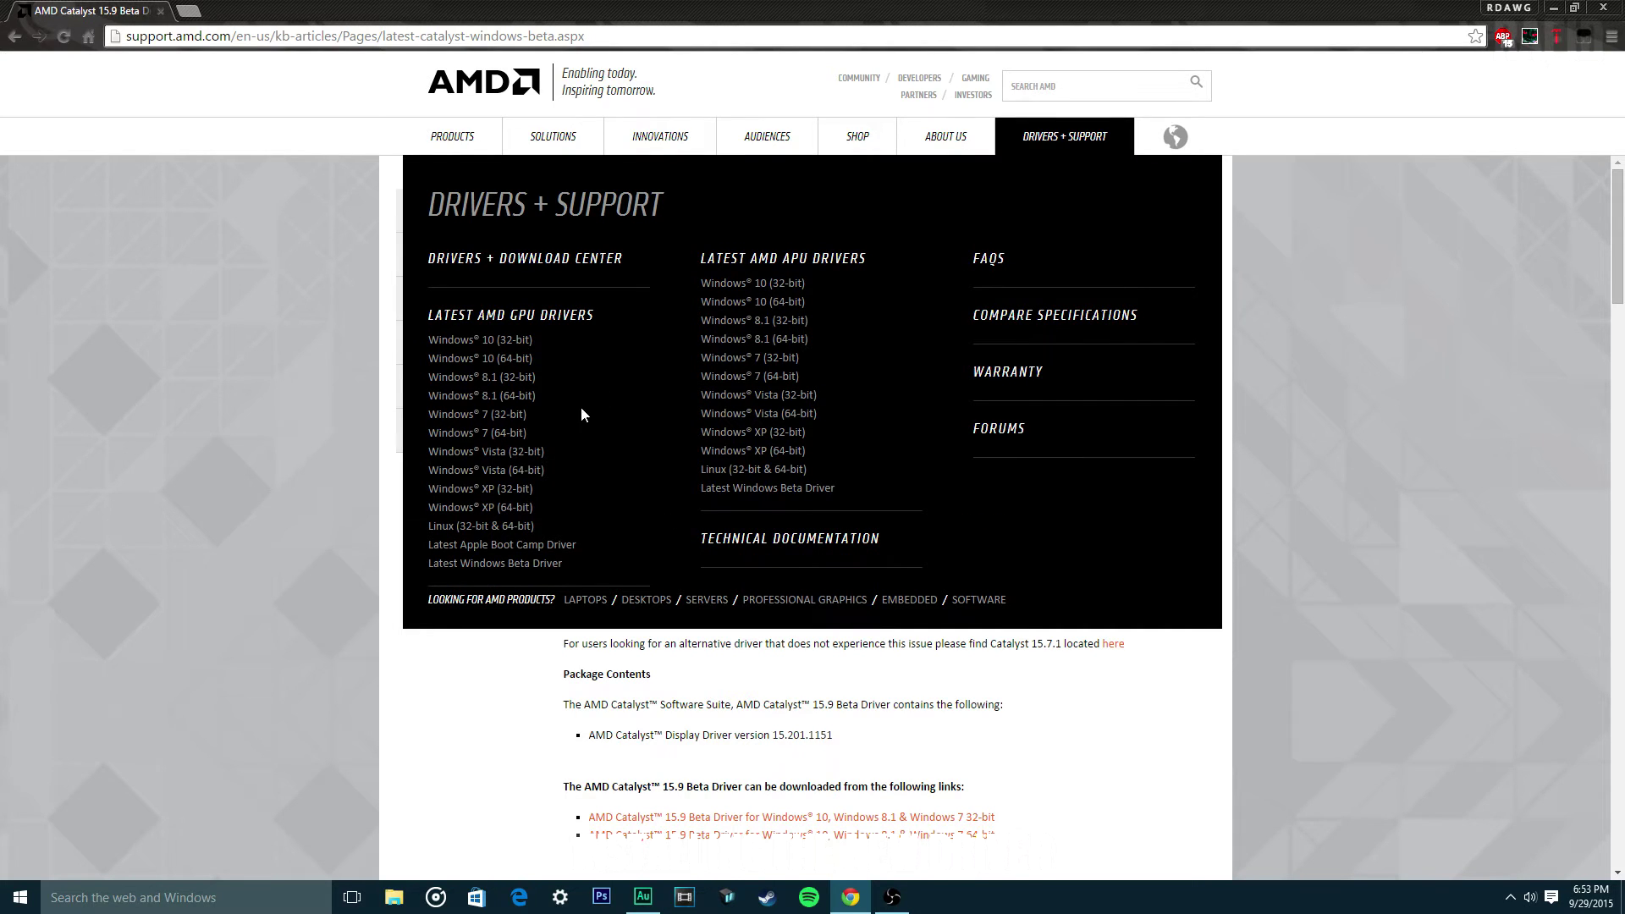
click(514, 364)
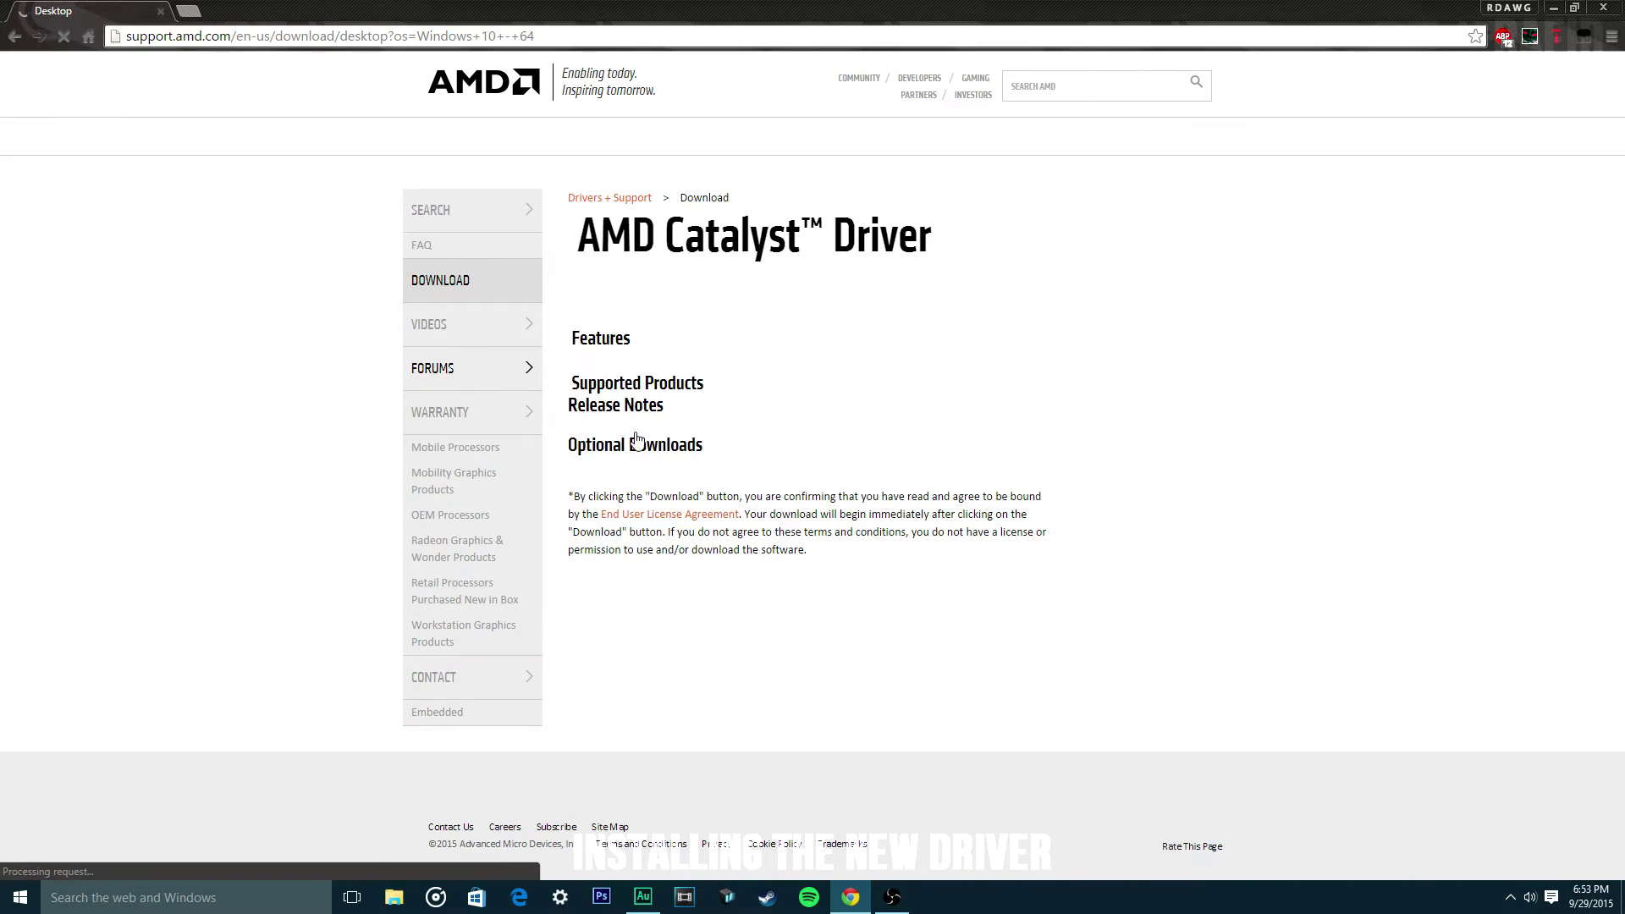
scroll(728, 398, down, 2)
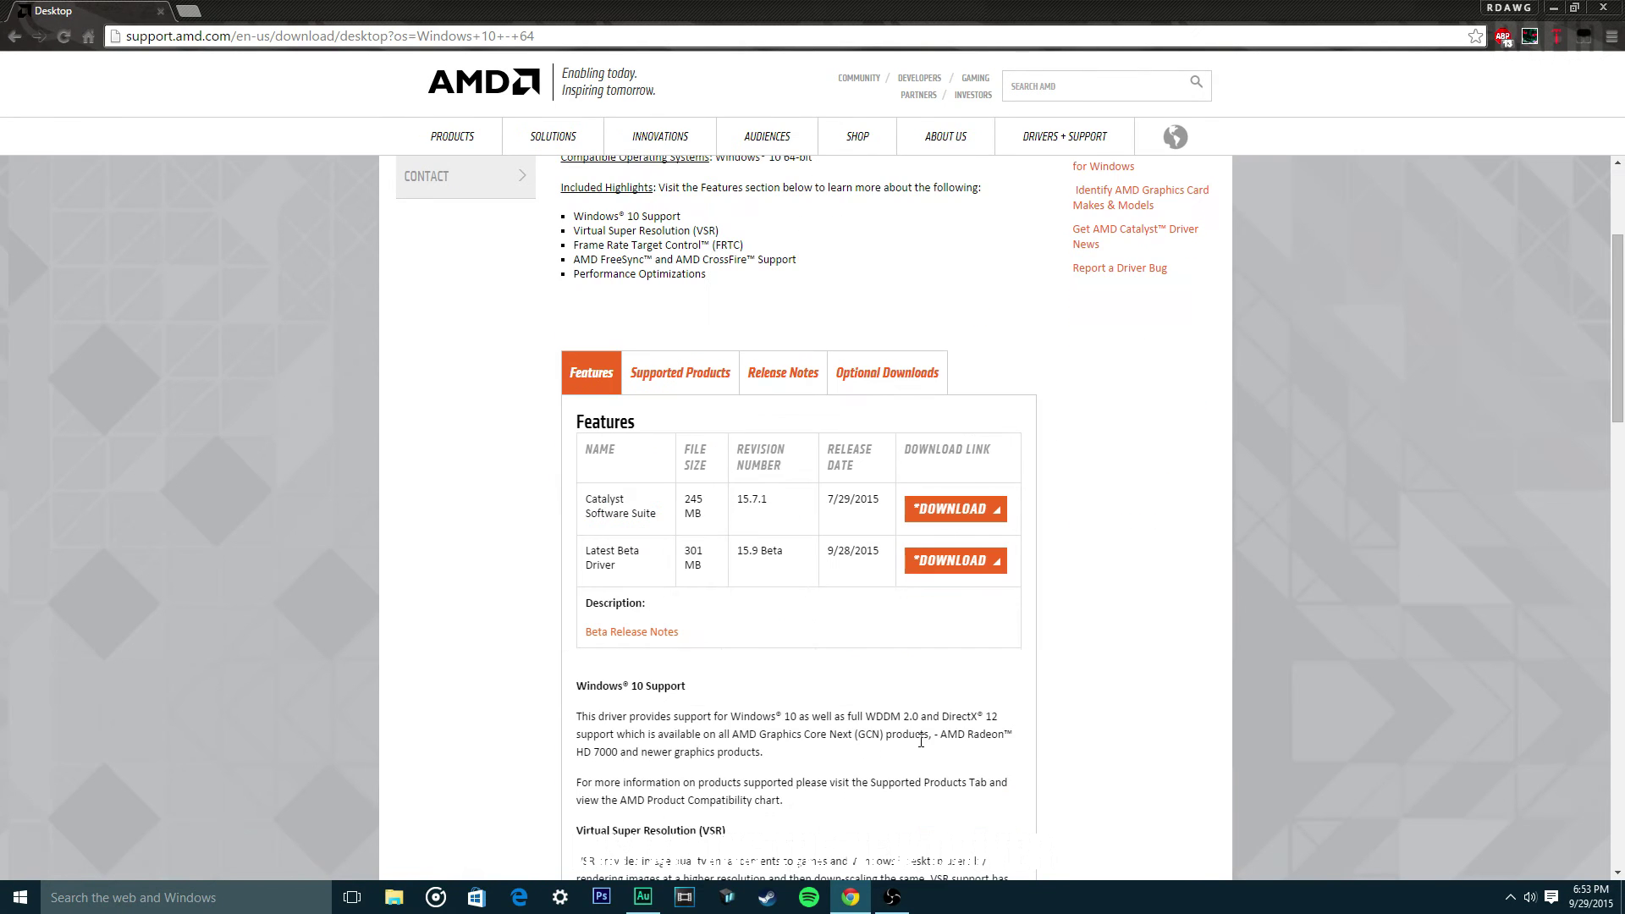
click(947, 566)
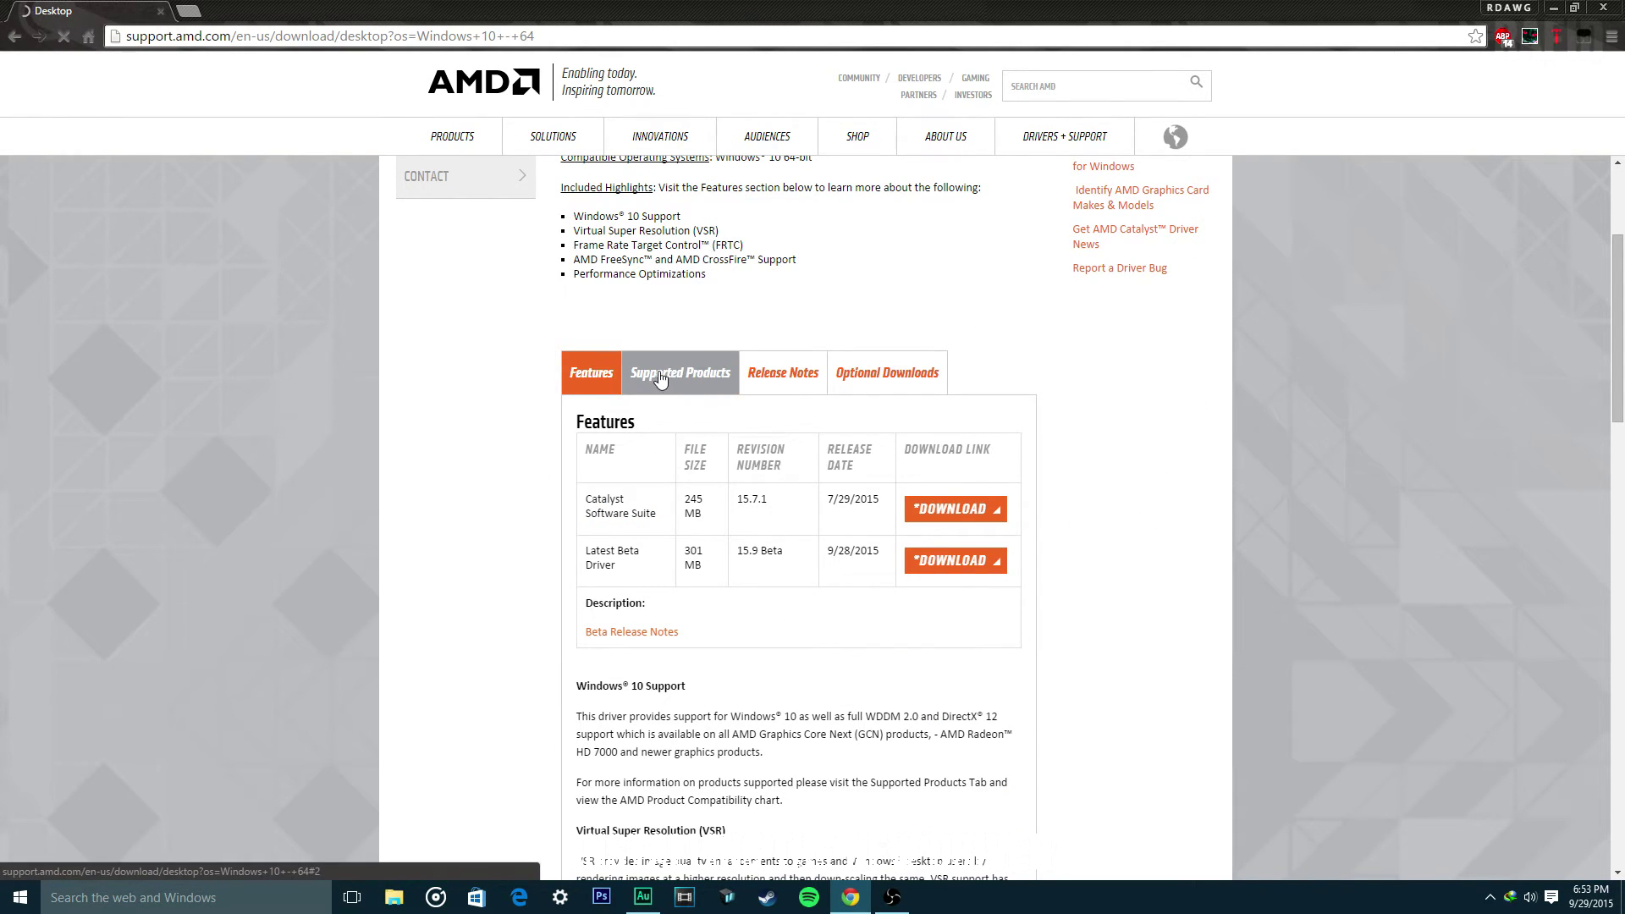
click(787, 506)
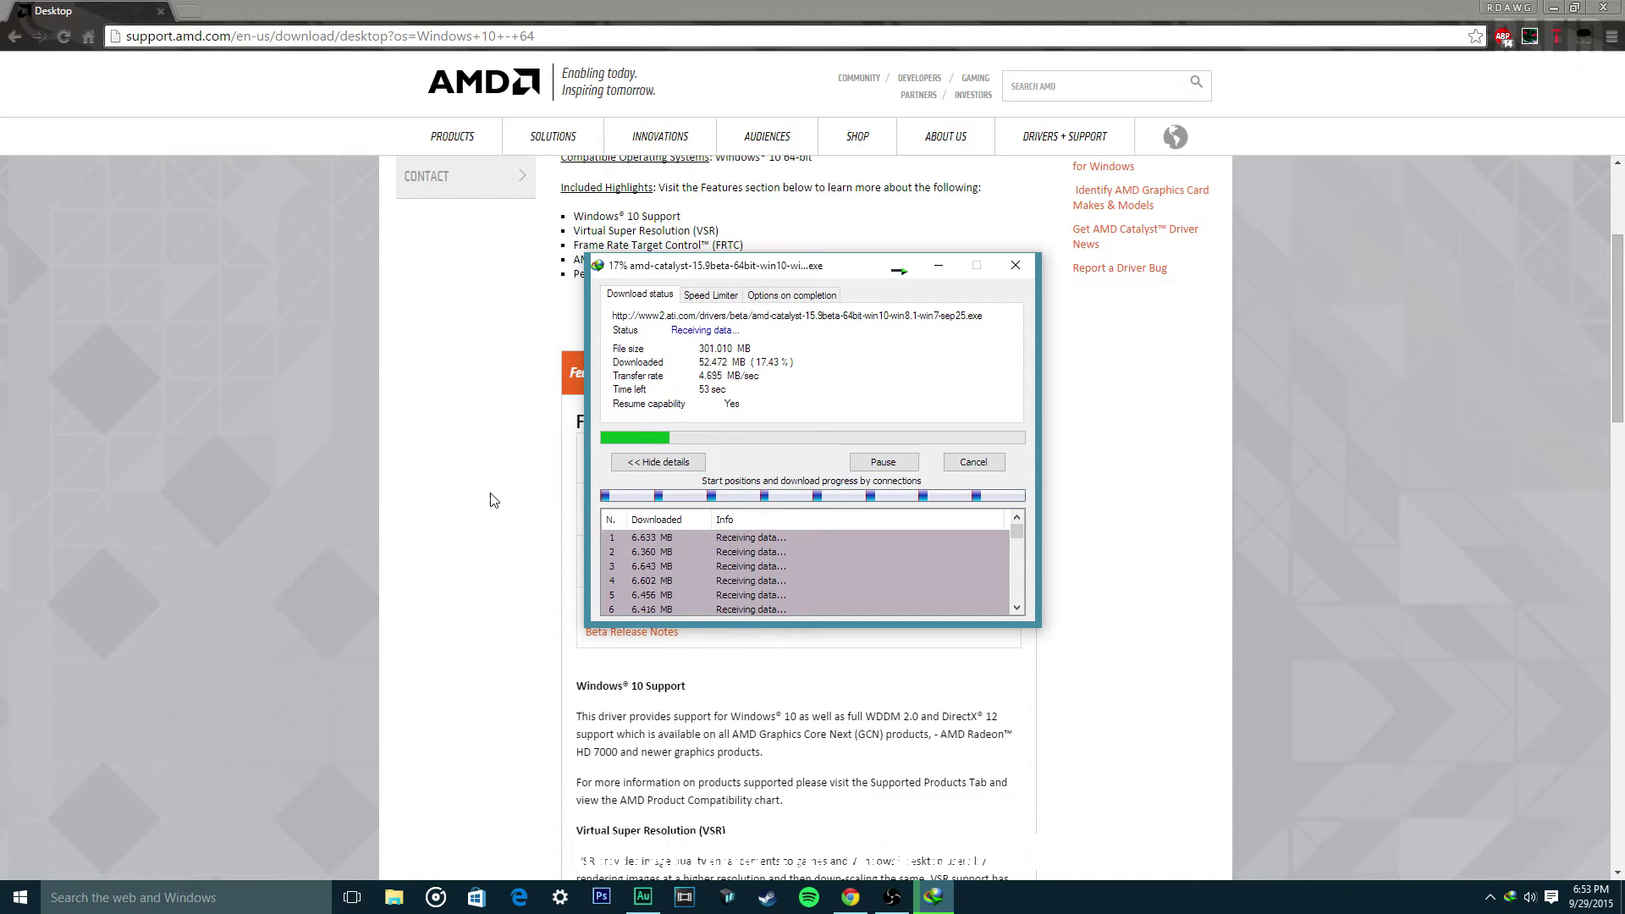
click(1555, 8)
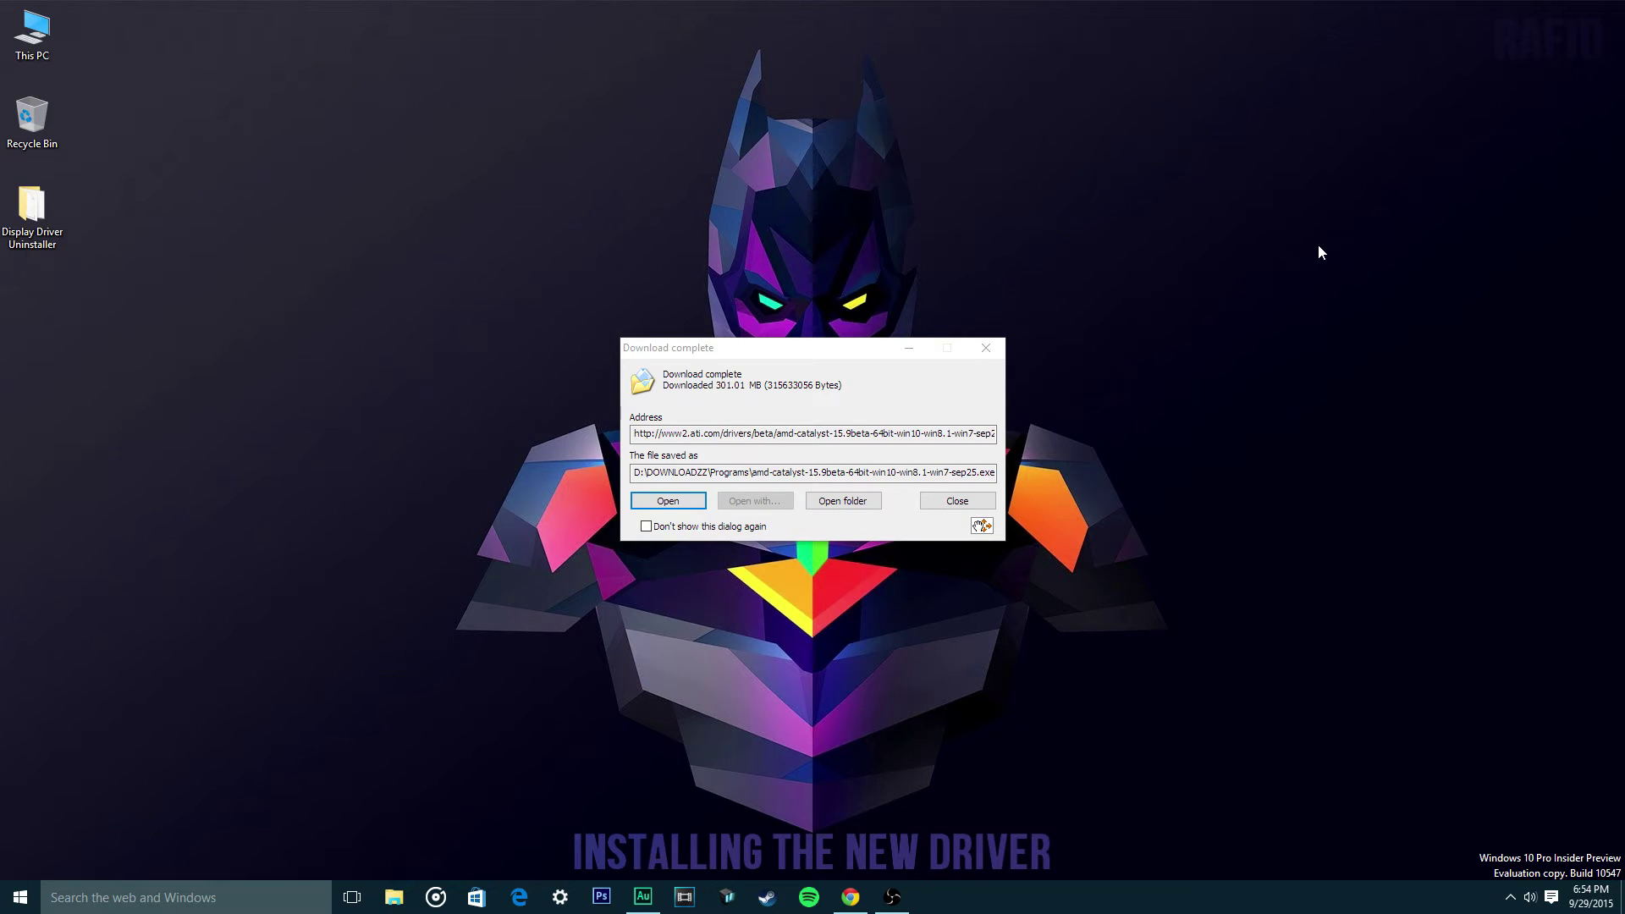
Step: Run the downloaded 15.9 Beta installer, accept the license, and finish and close it
click(695, 505)
click(935, 590)
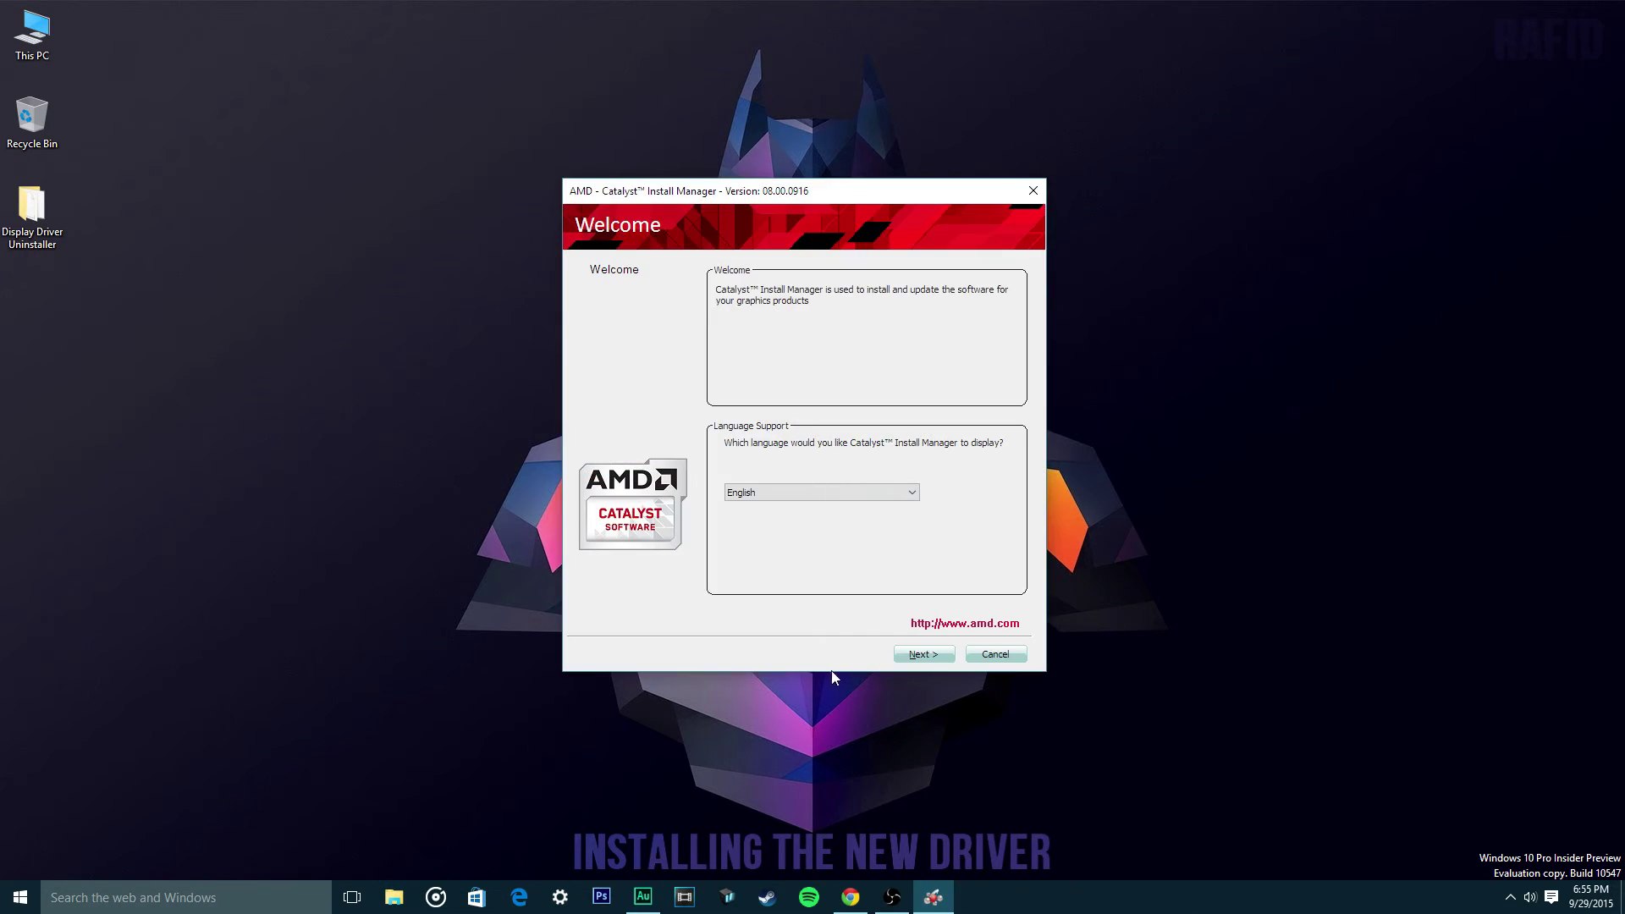
click(918, 652)
click(745, 620)
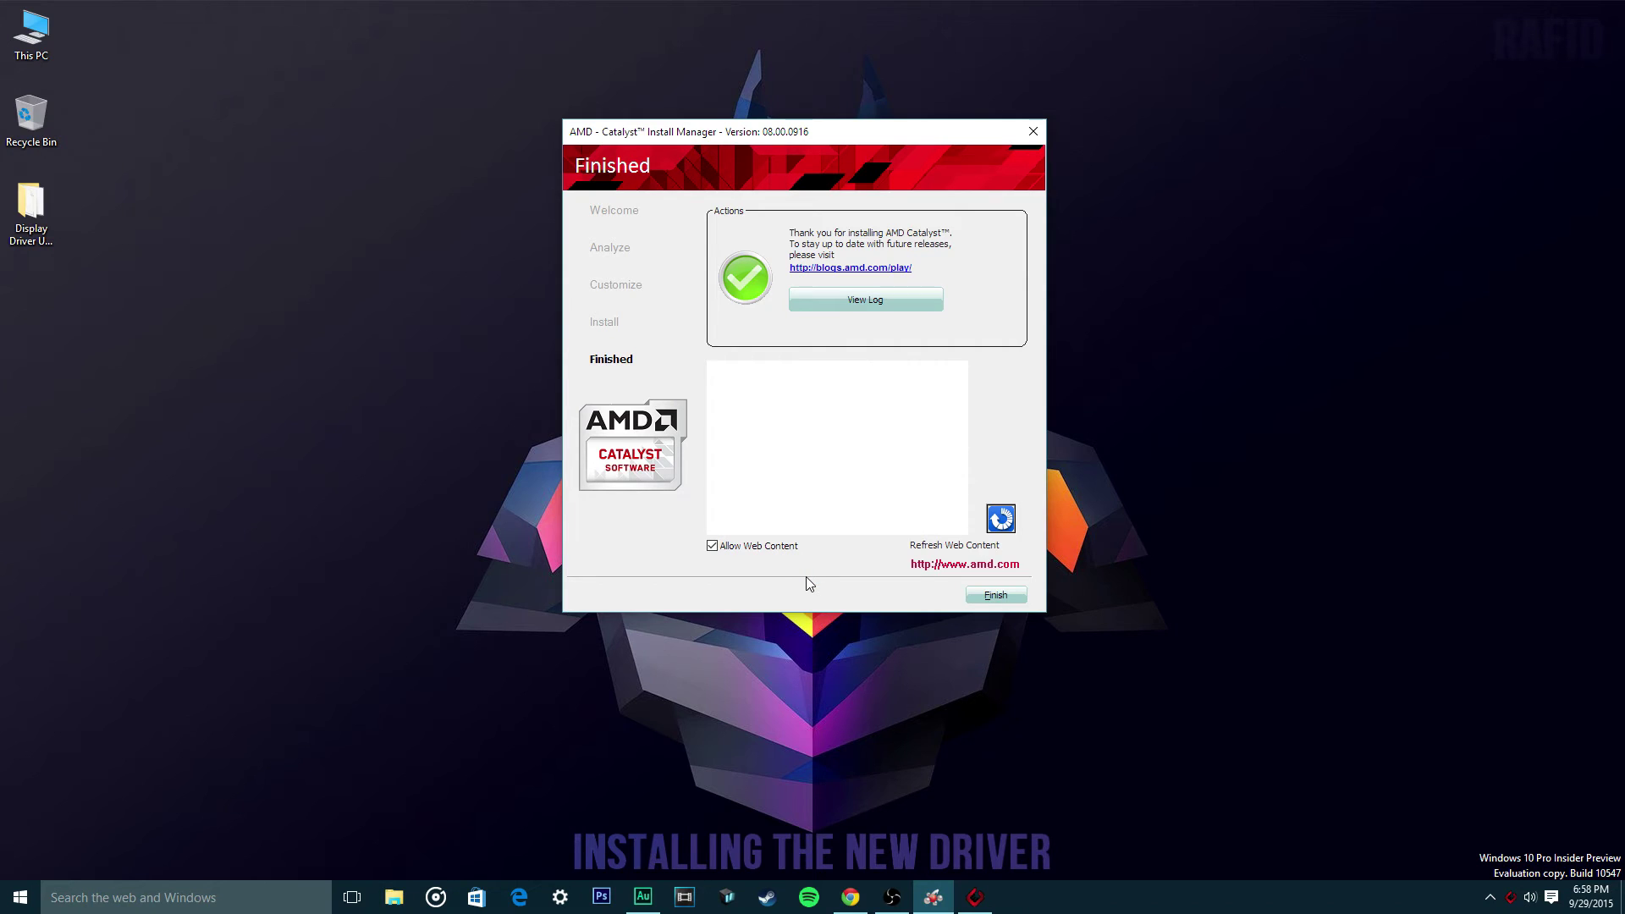
click(994, 597)
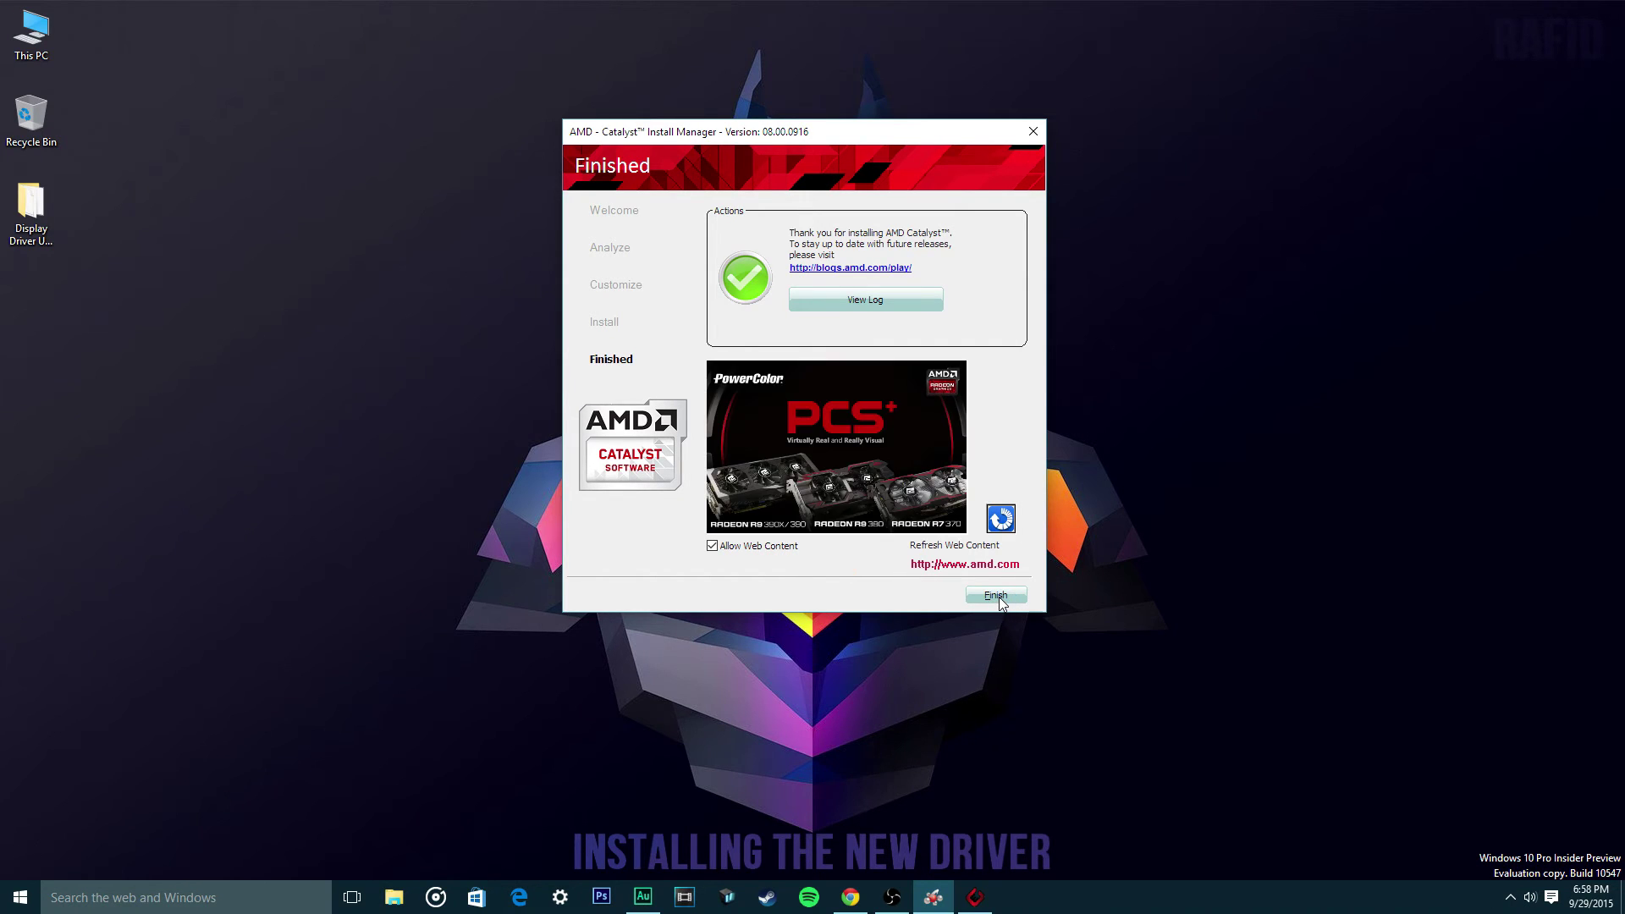
click(996, 596)
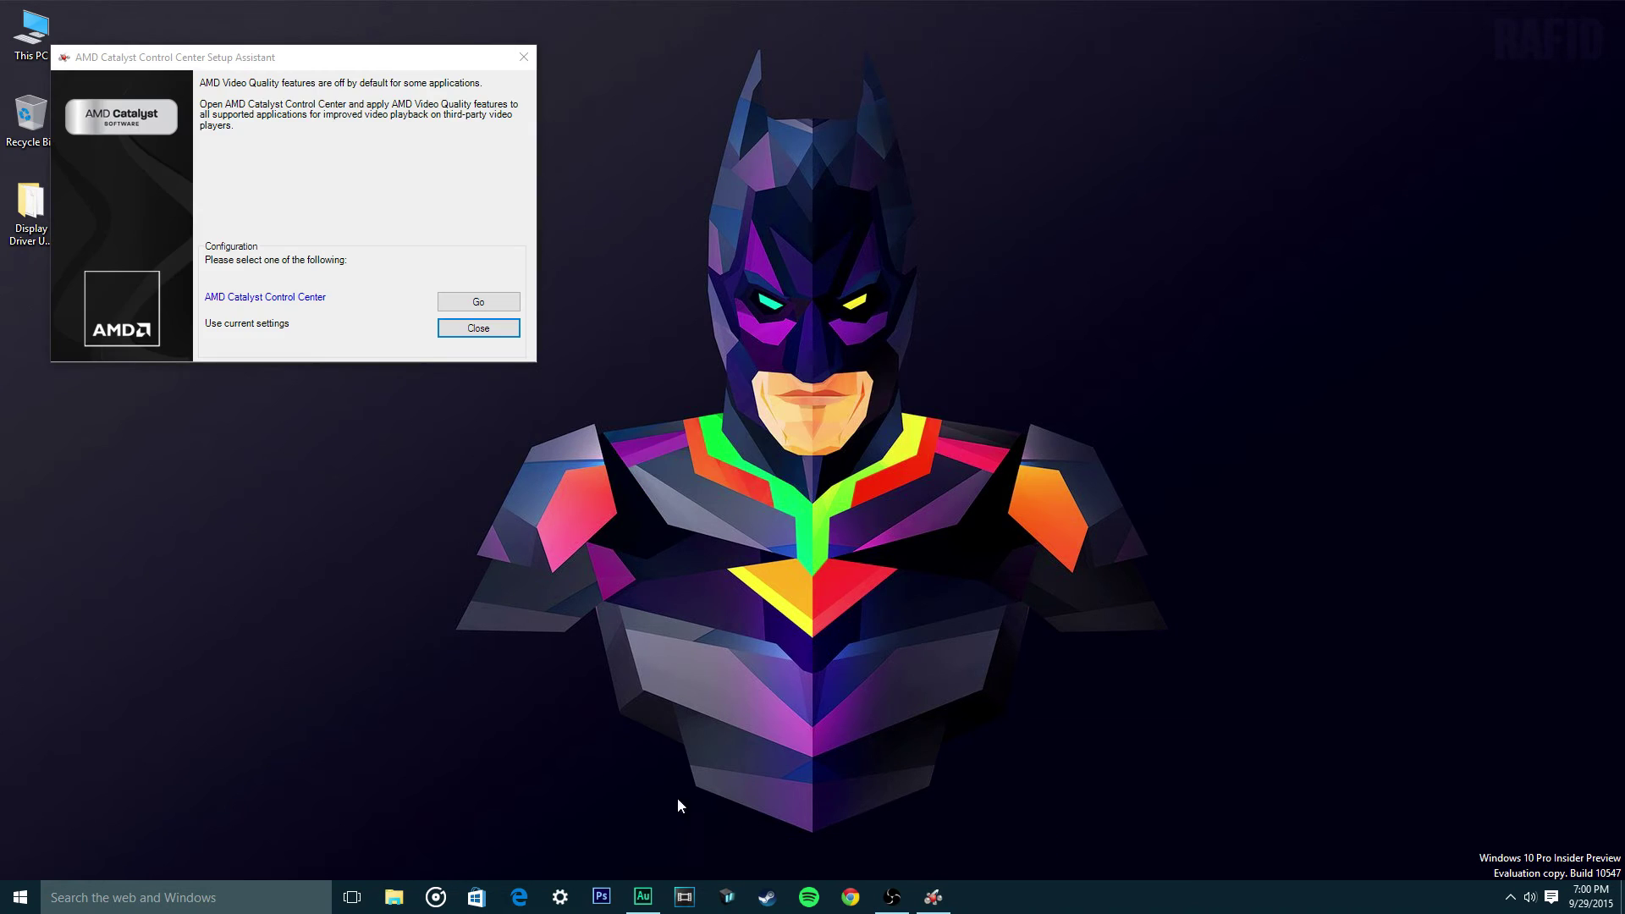
click(506, 332)
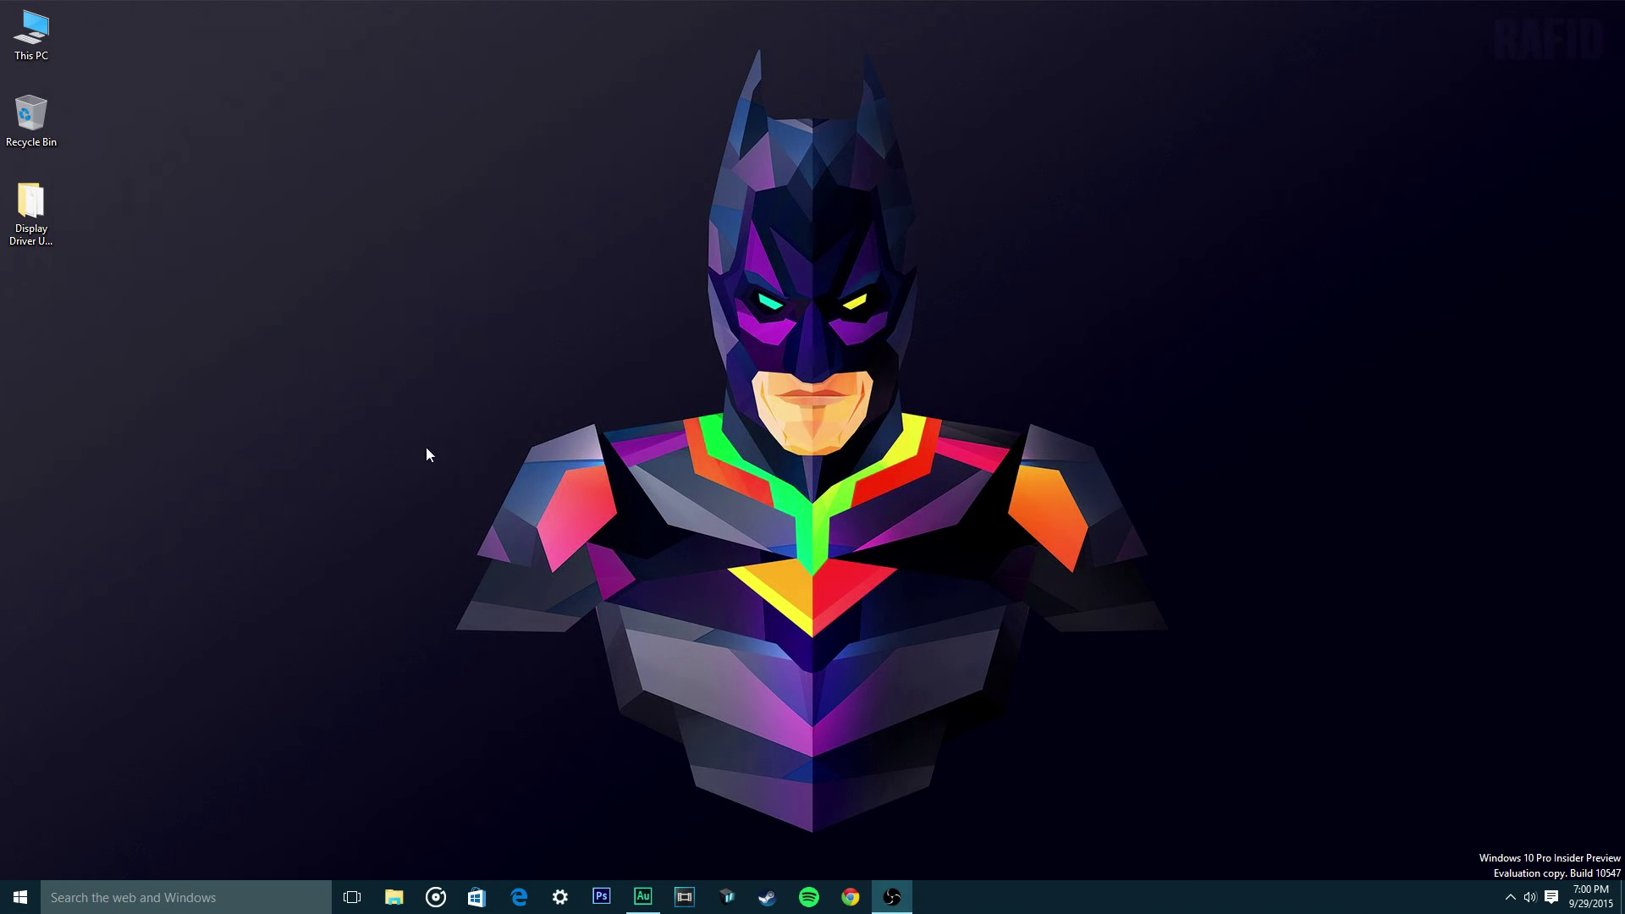
key(super+r)
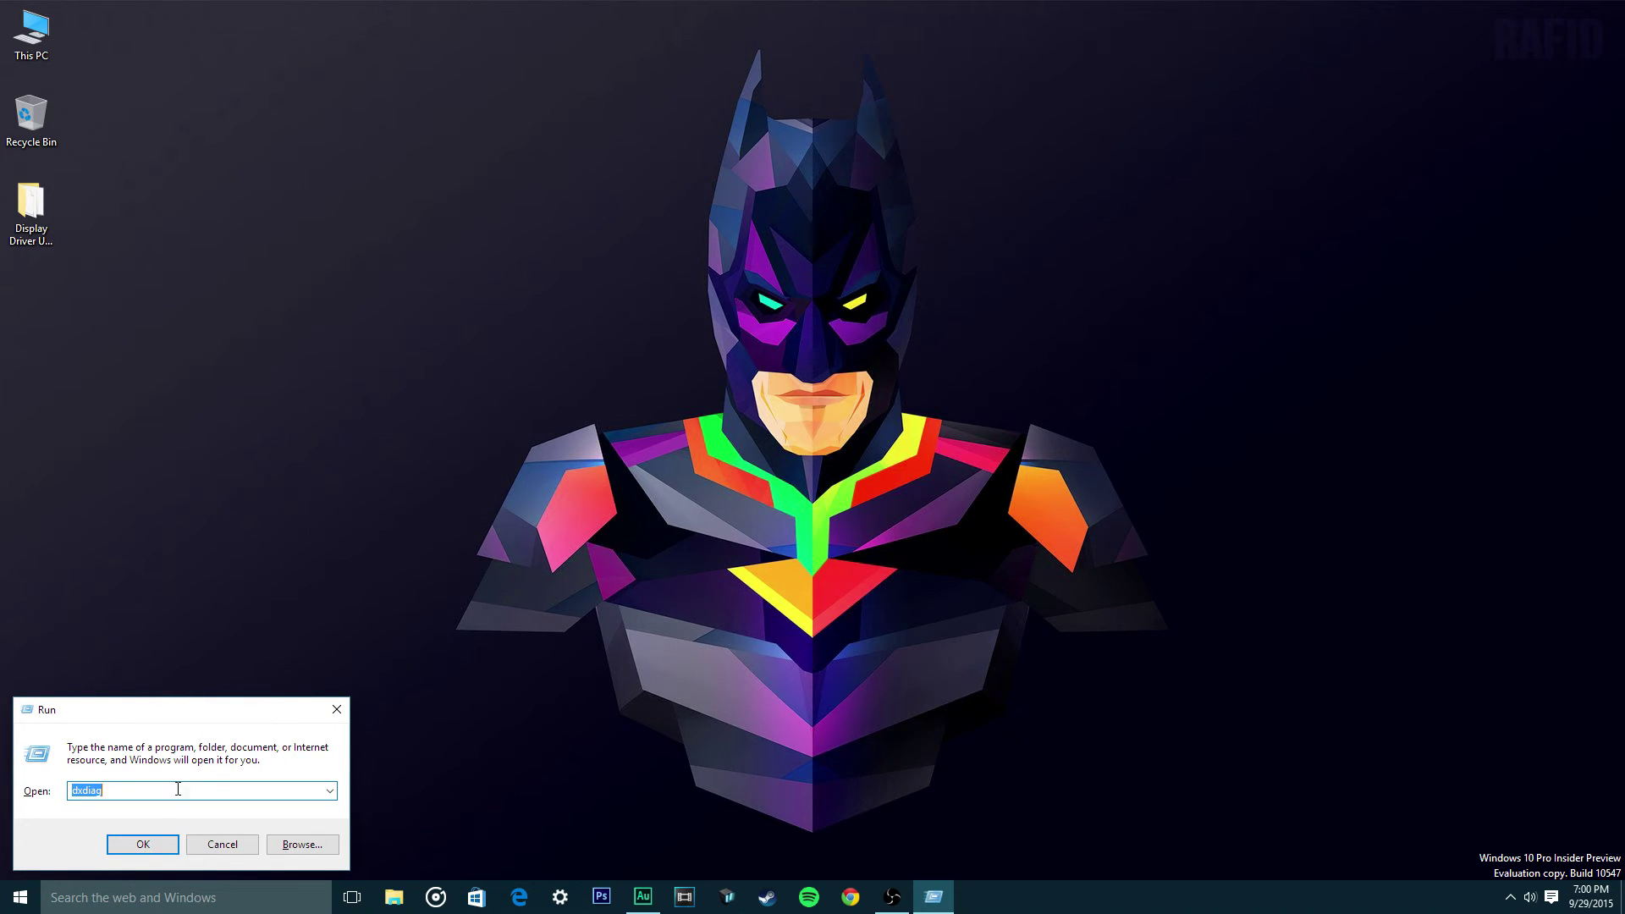
click(141, 845)
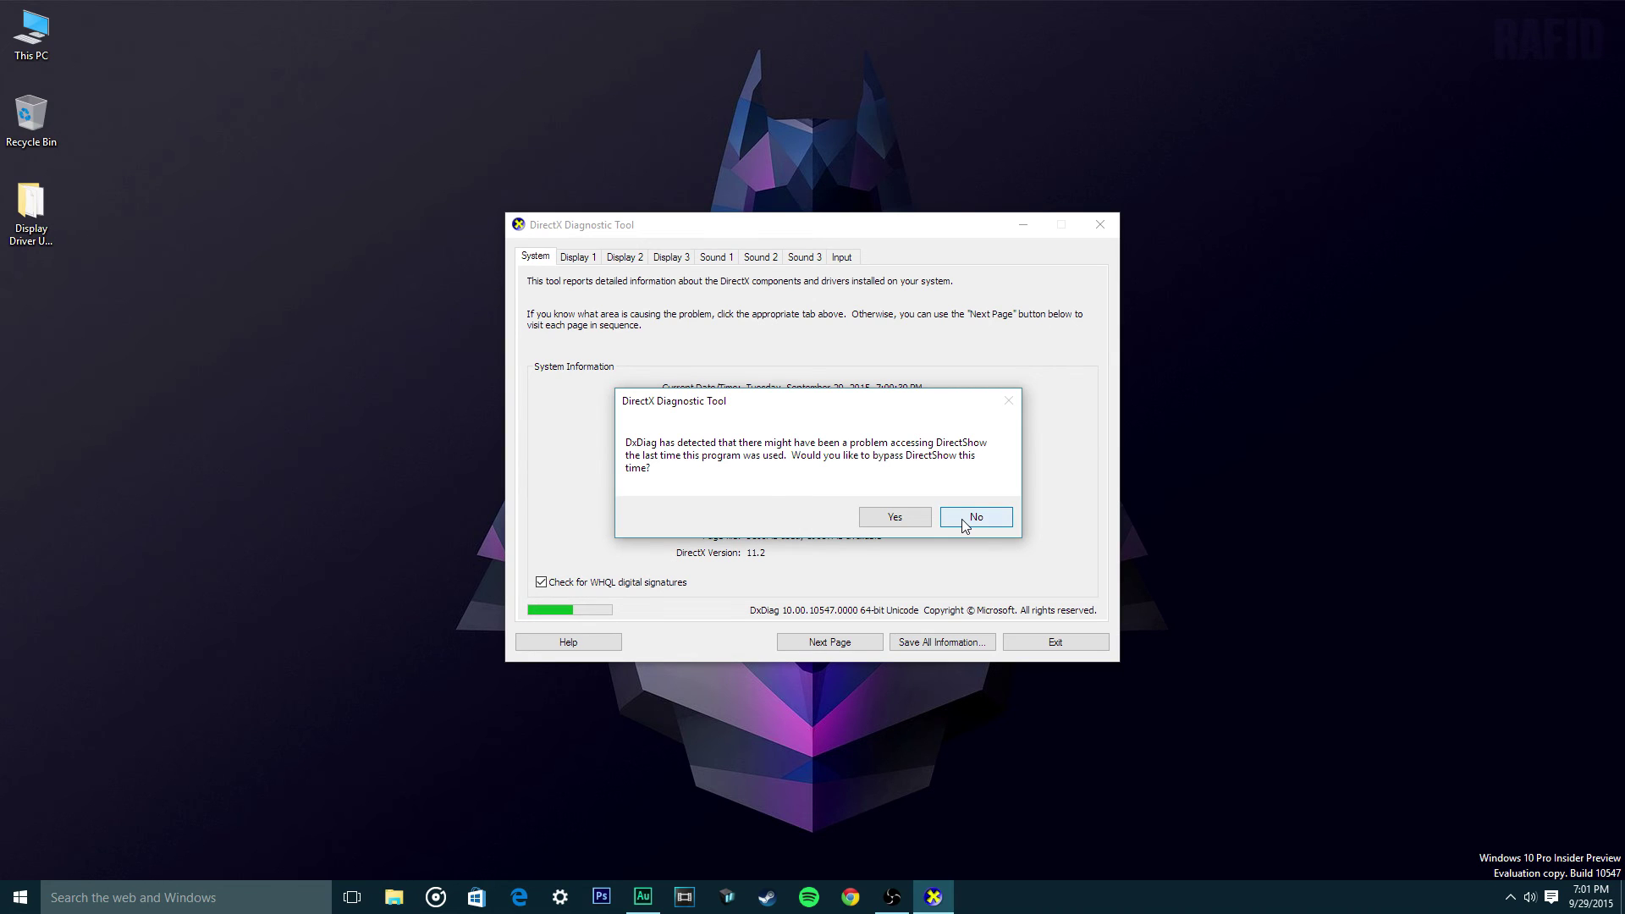
click(962, 520)
click(1085, 224)
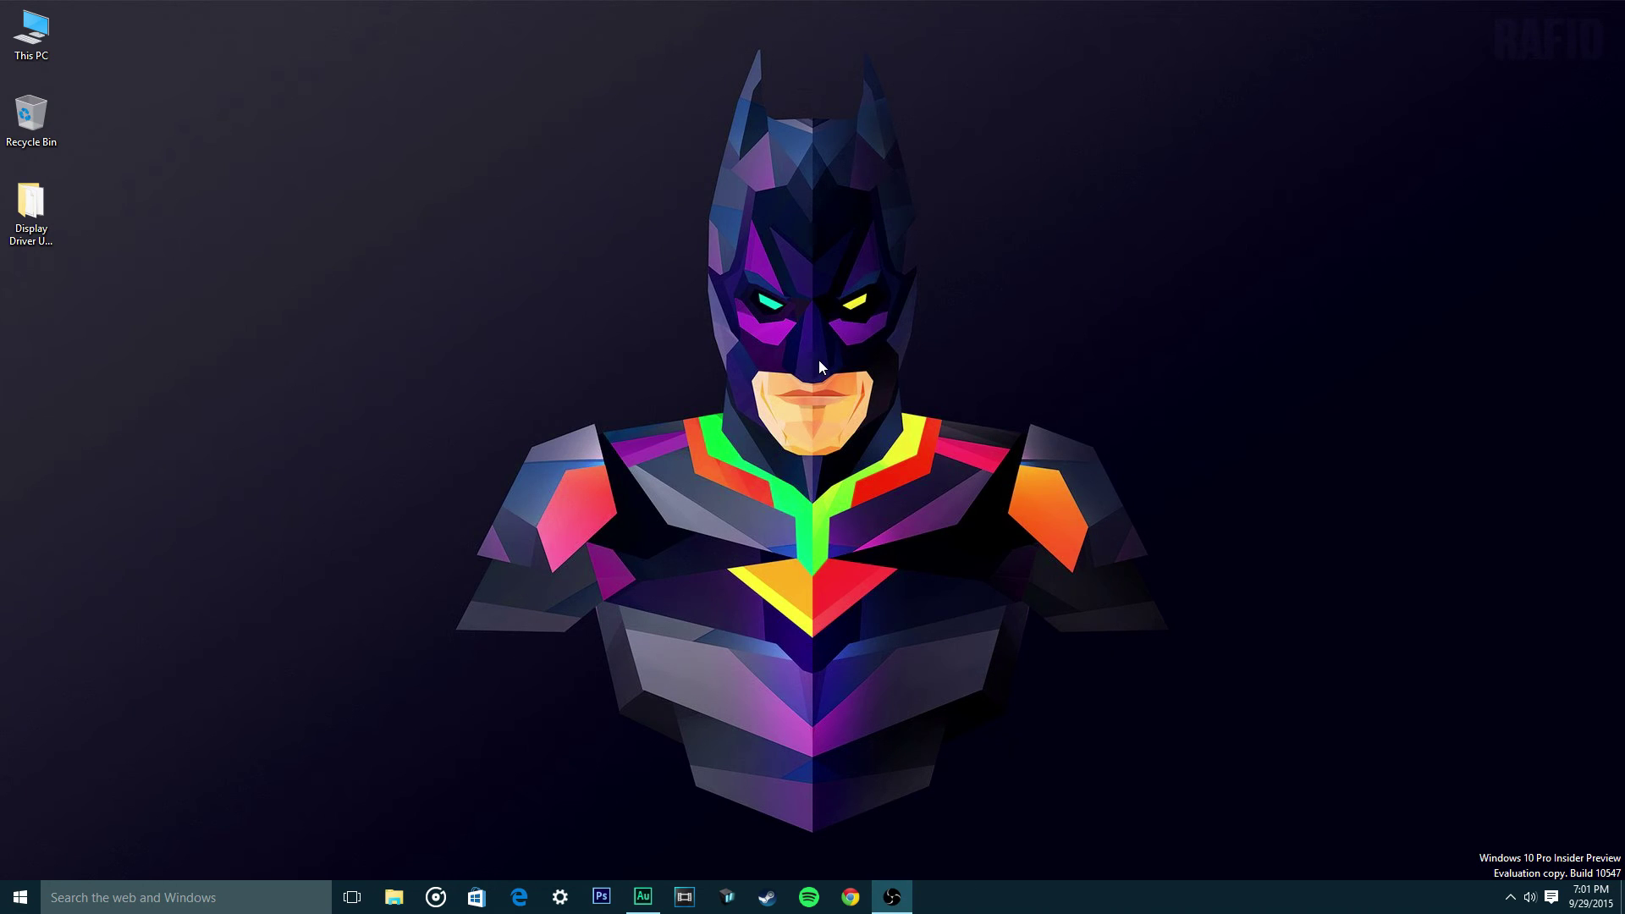
right_click(415, 481)
click(420, 478)
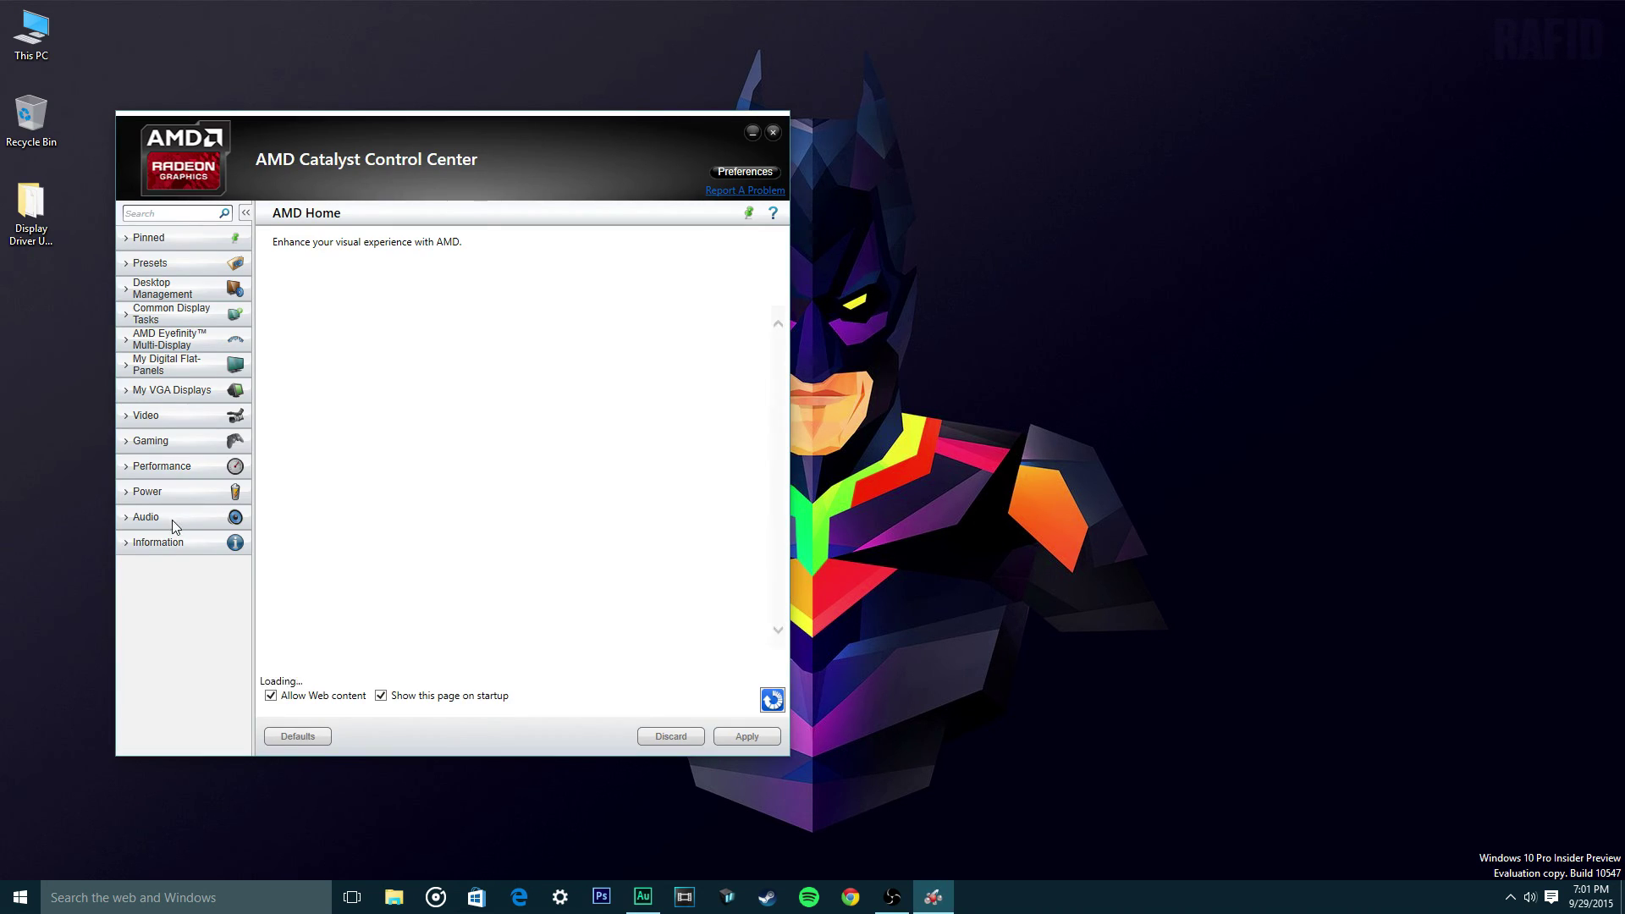
click(160, 581)
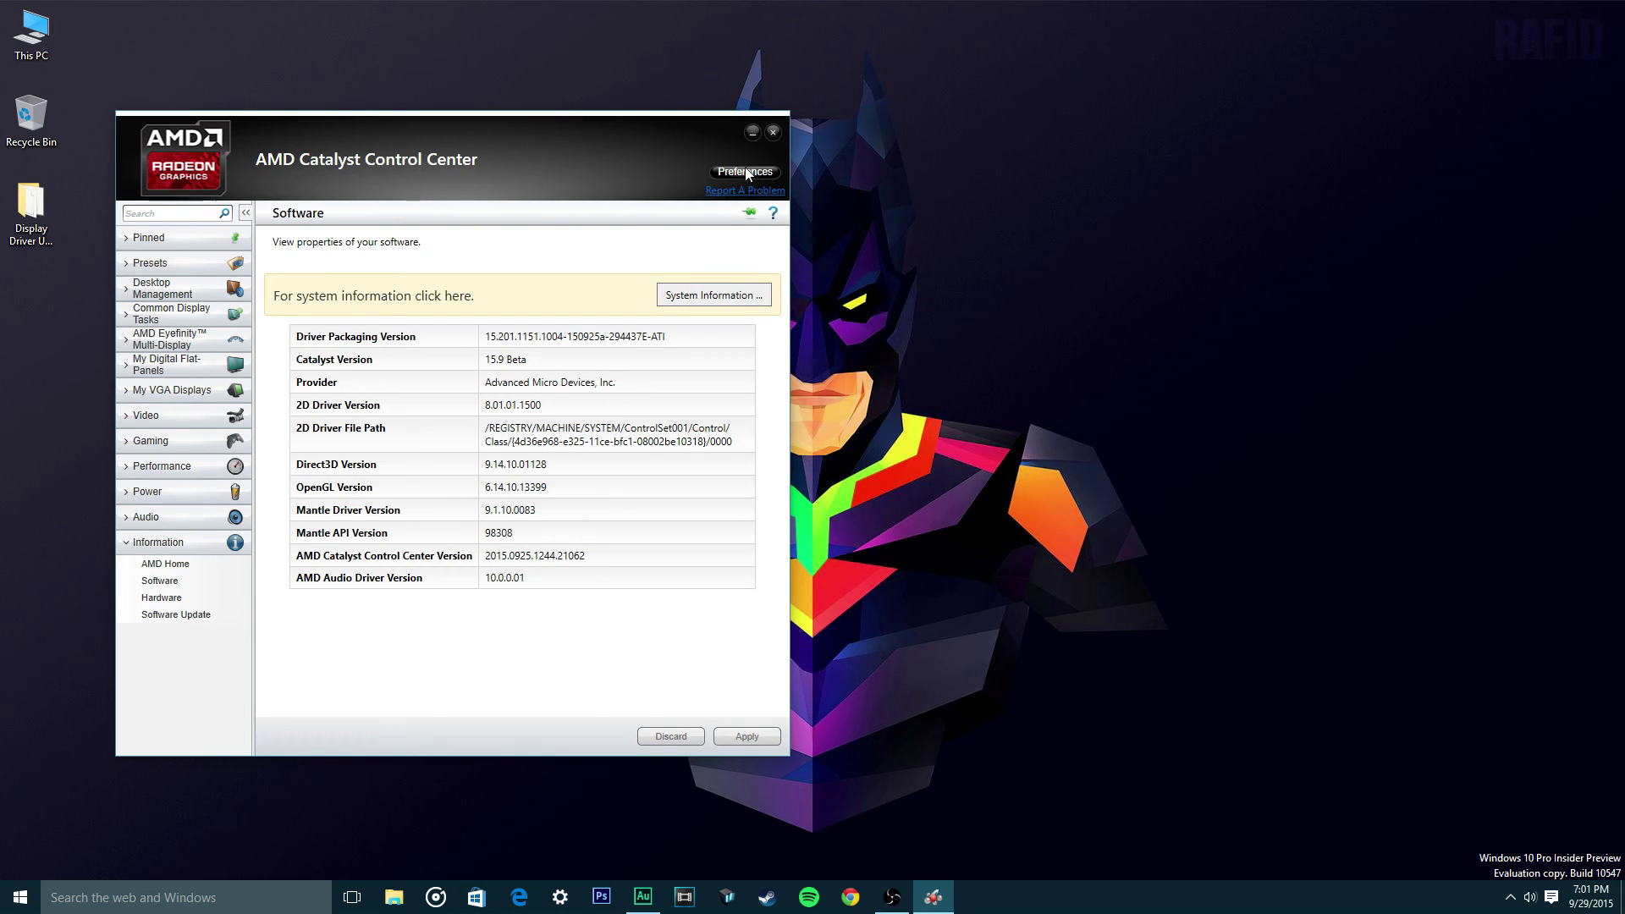
click(771, 134)
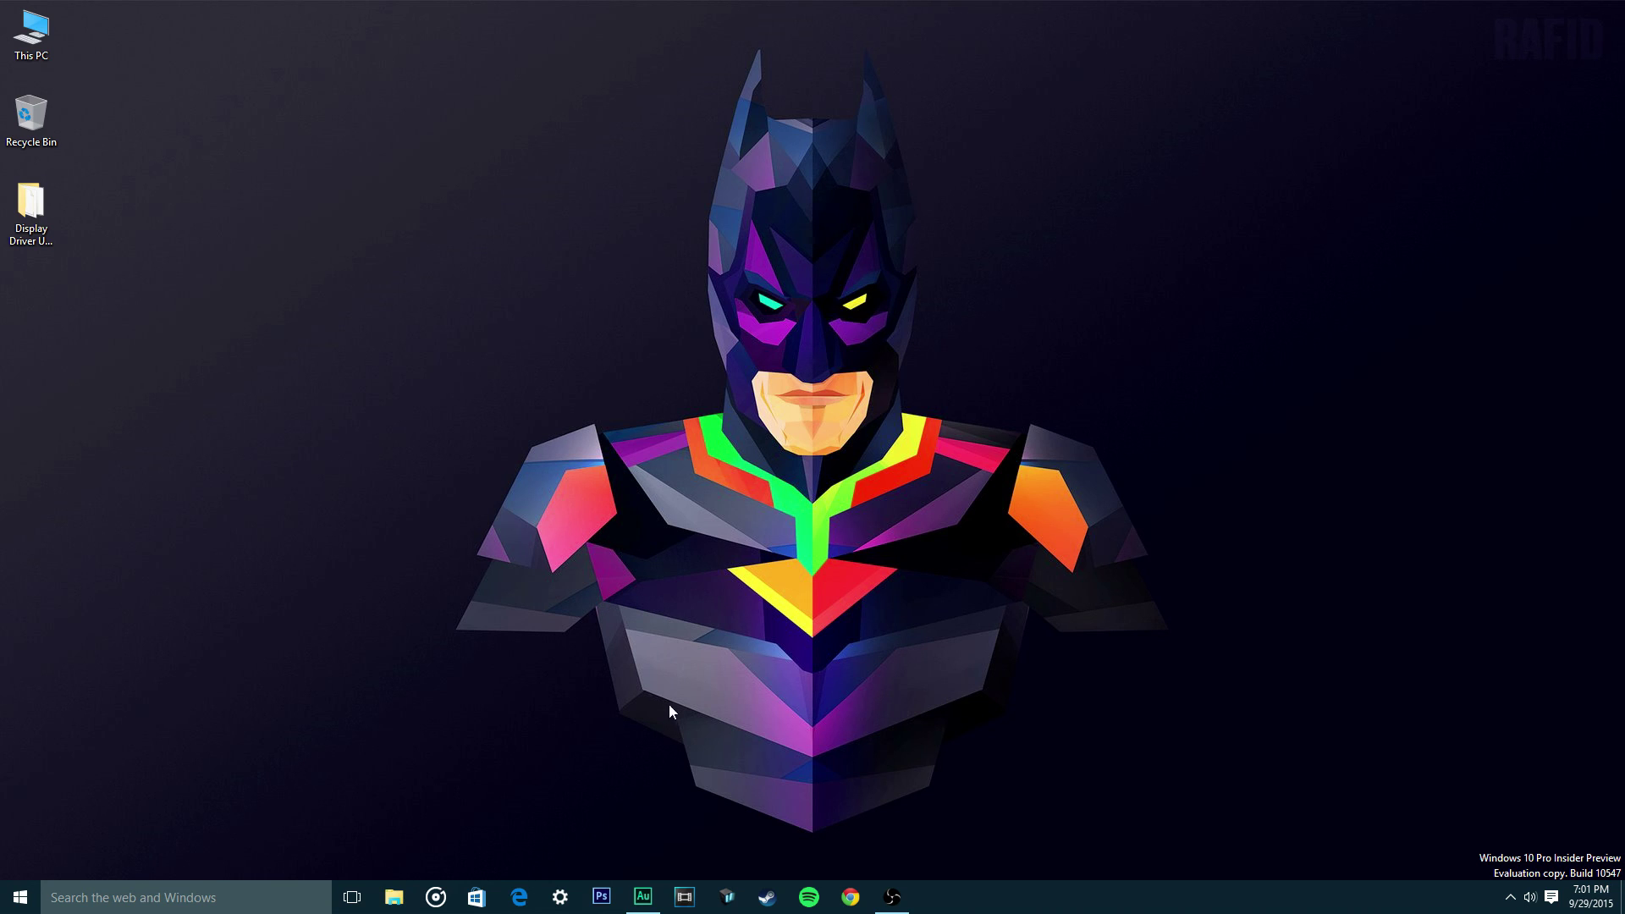
click(24, 901)
click(24, 900)
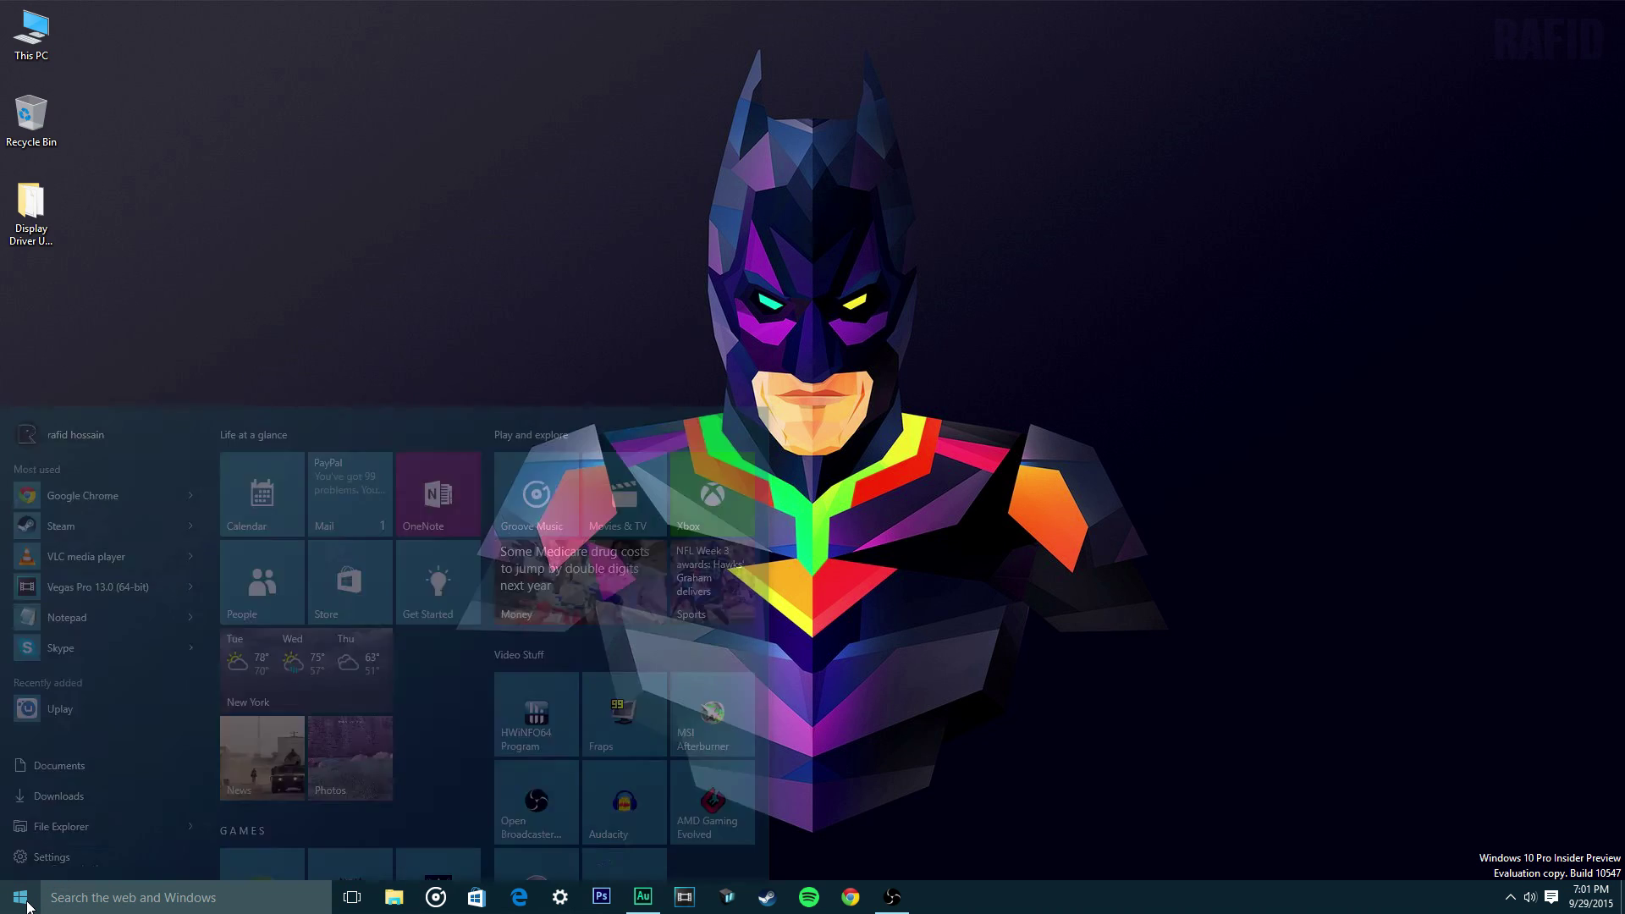